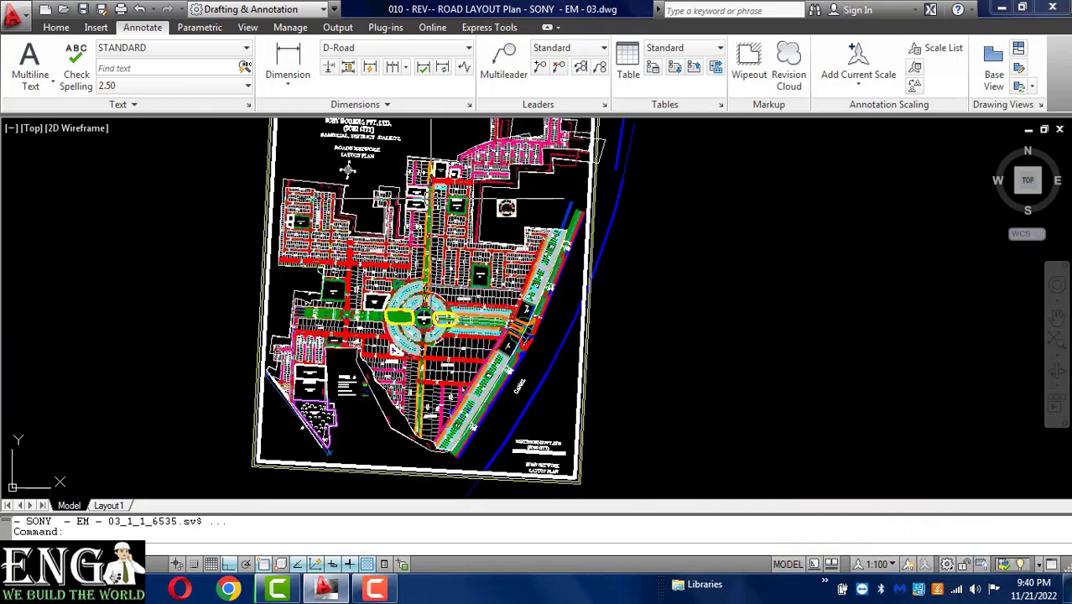
# - Examine the road layout plan's title block and the 72' x 125' plots above Block 'B'
pyautogui.scroll(5, 533, 418)
pyautogui.scroll(5, 533, 418)
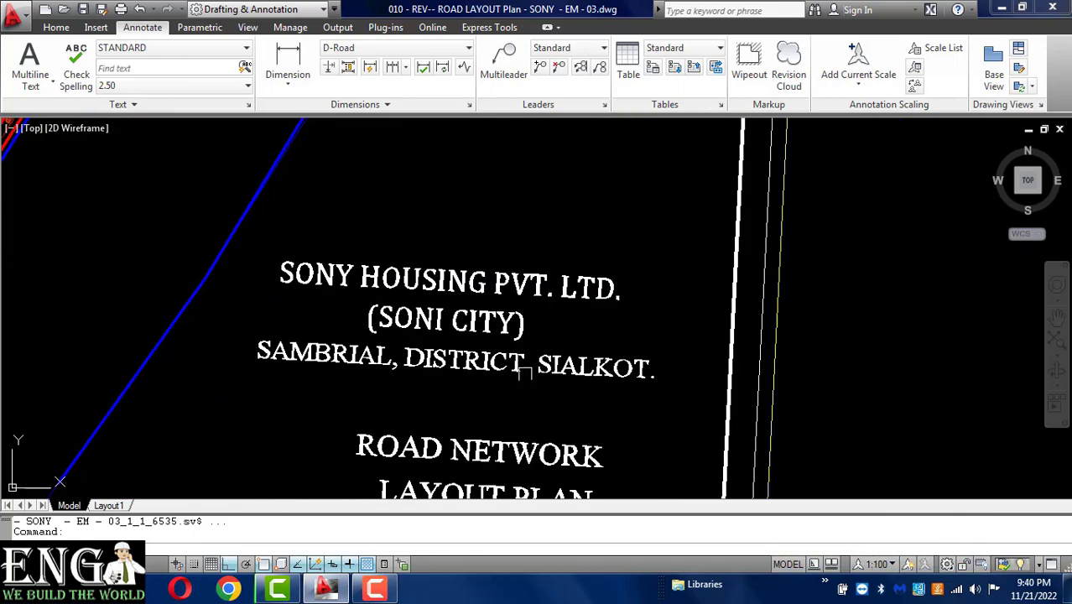
pyautogui.scroll(-2, 525, 369)
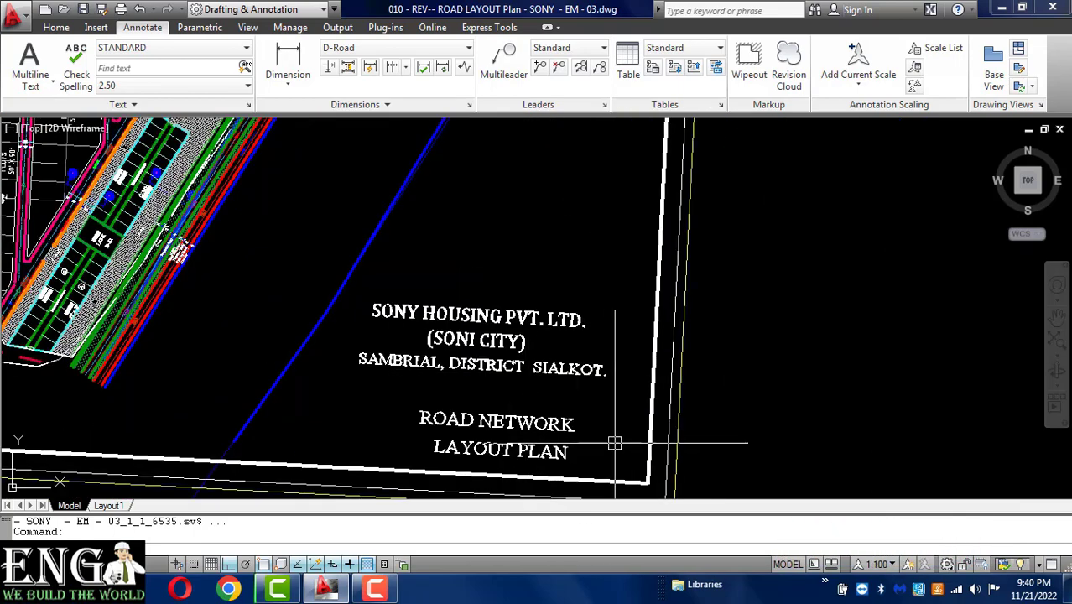
pyautogui.scroll(-3, 617, 438)
pyautogui.scroll(6, 354, 163)
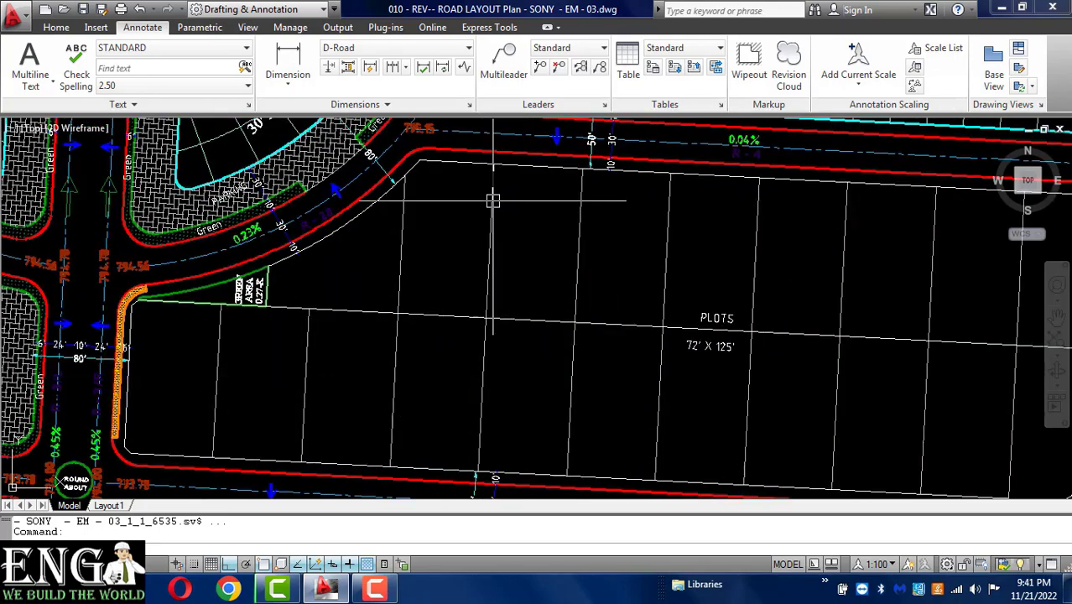
pyautogui.scroll(3, 494, 149)
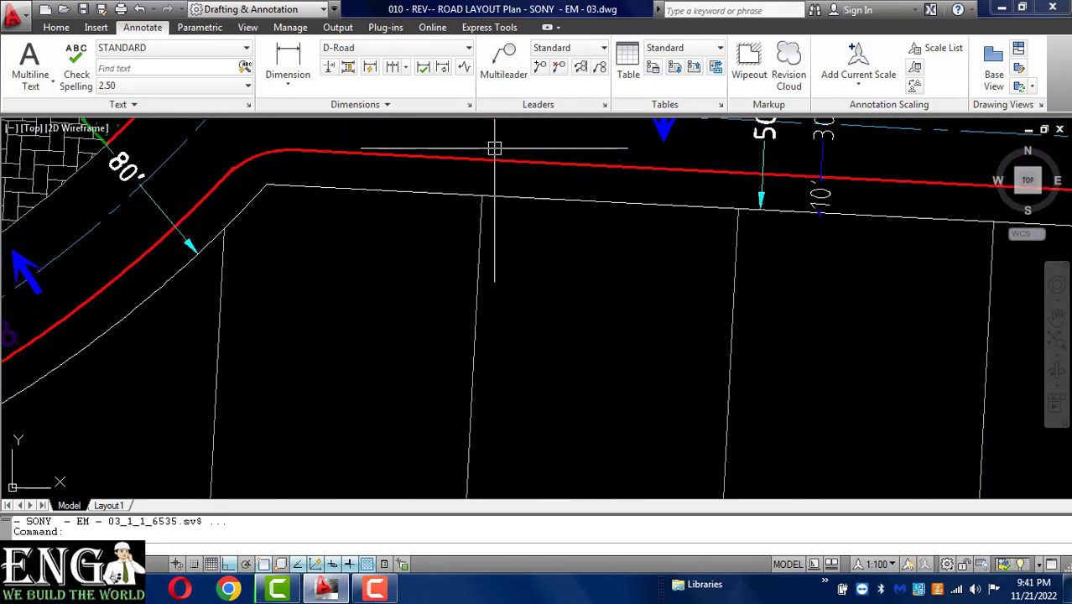
pyautogui.scroll(-4, 494, 149)
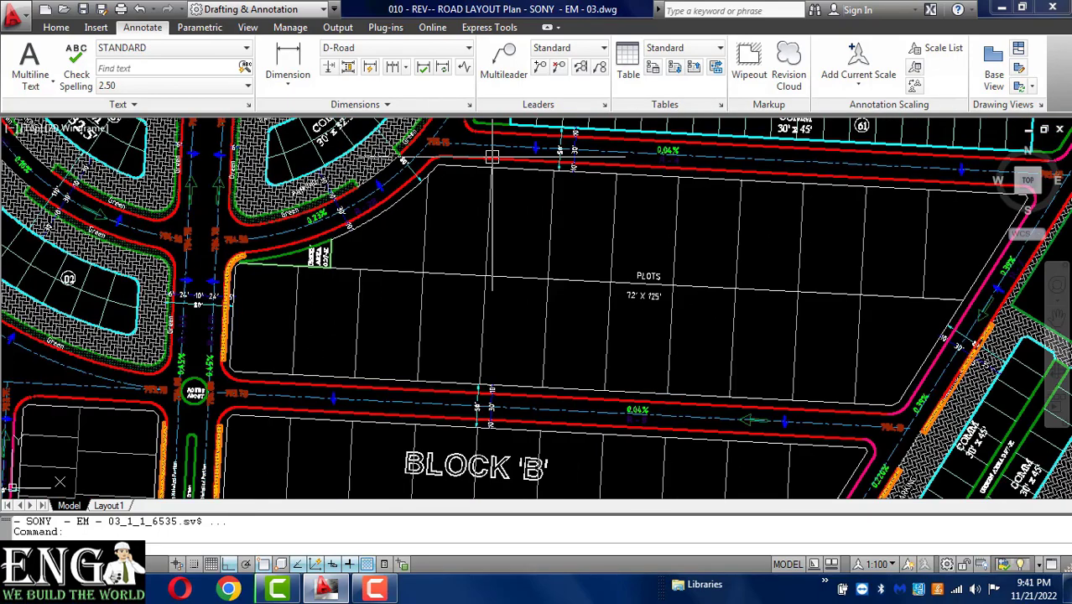
pyautogui.scroll(2, 493, 159)
pyautogui.scroll(2, 492, 159)
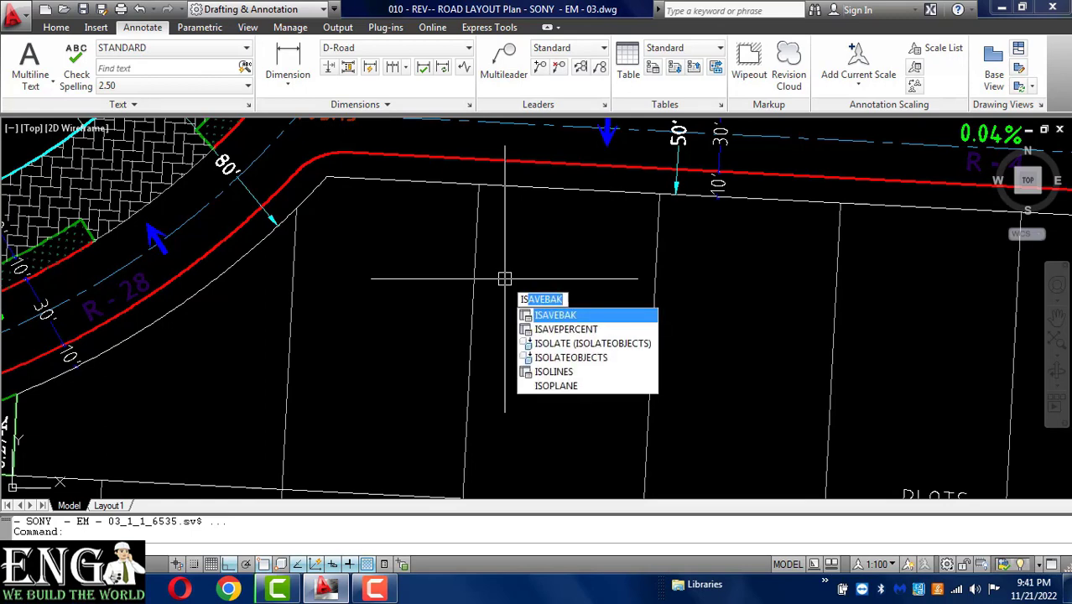
# - Query the coordinates of the plot corner on the 50' road boundary with the ID command
pyautogui.press('BackSpace')
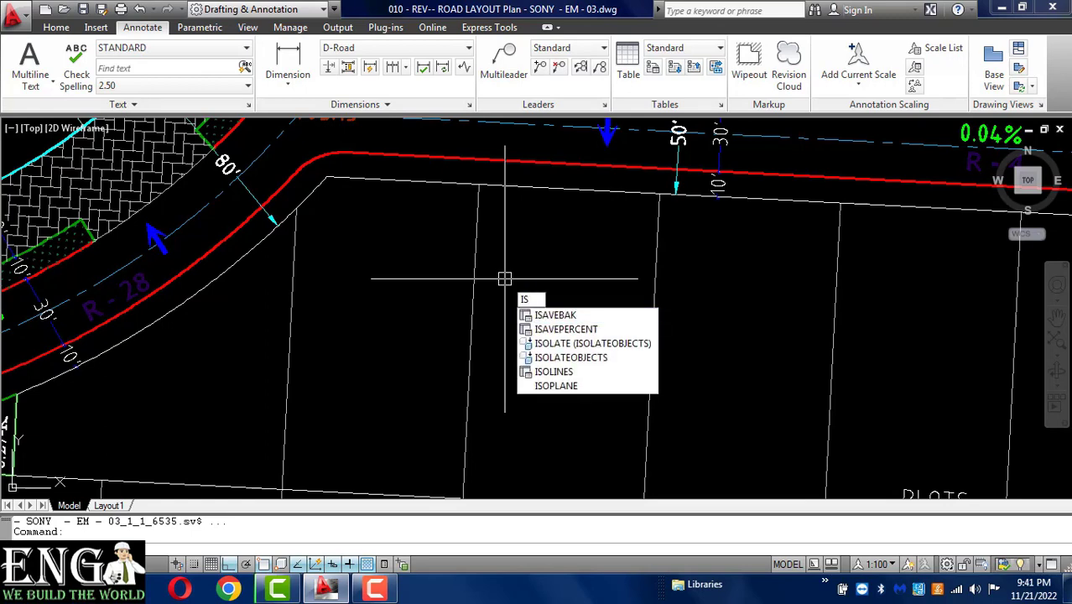
pyautogui.press('BackSpace')
pyautogui.write('D')
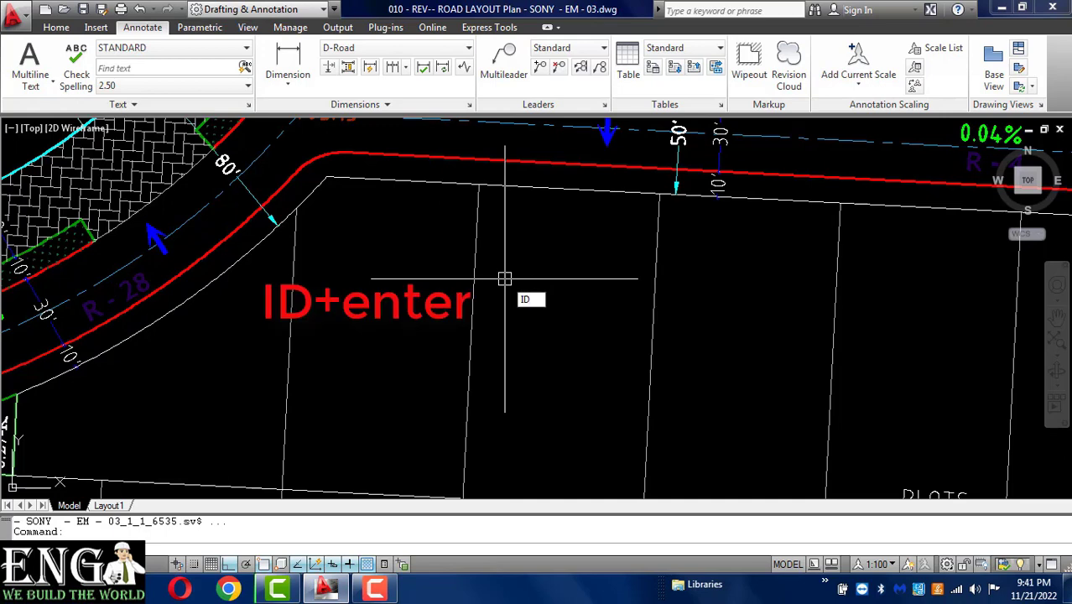
pyautogui.press('Return')
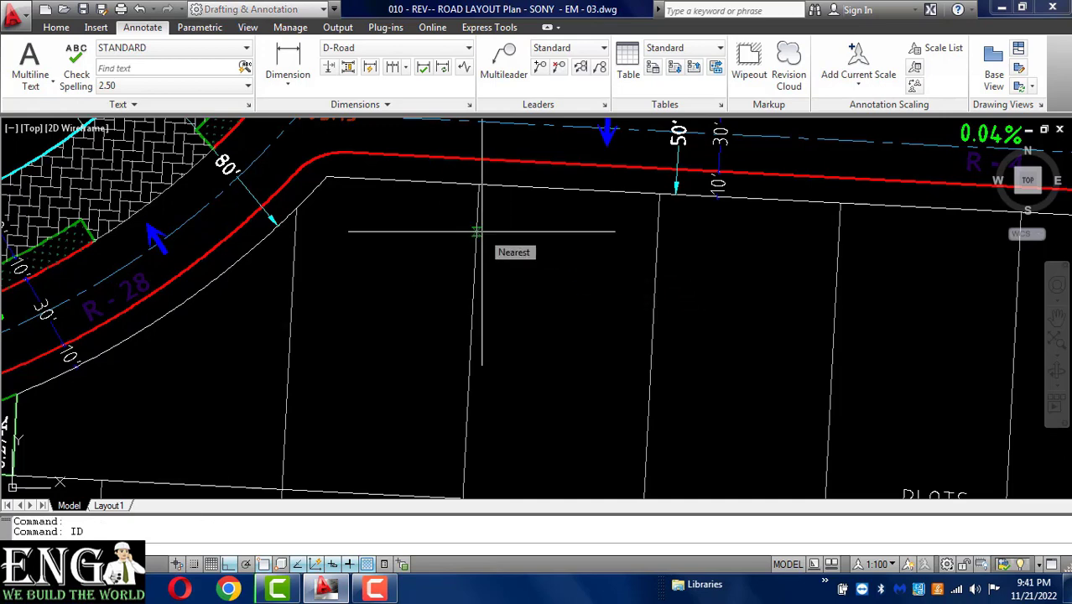
pyautogui.click(480, 186)
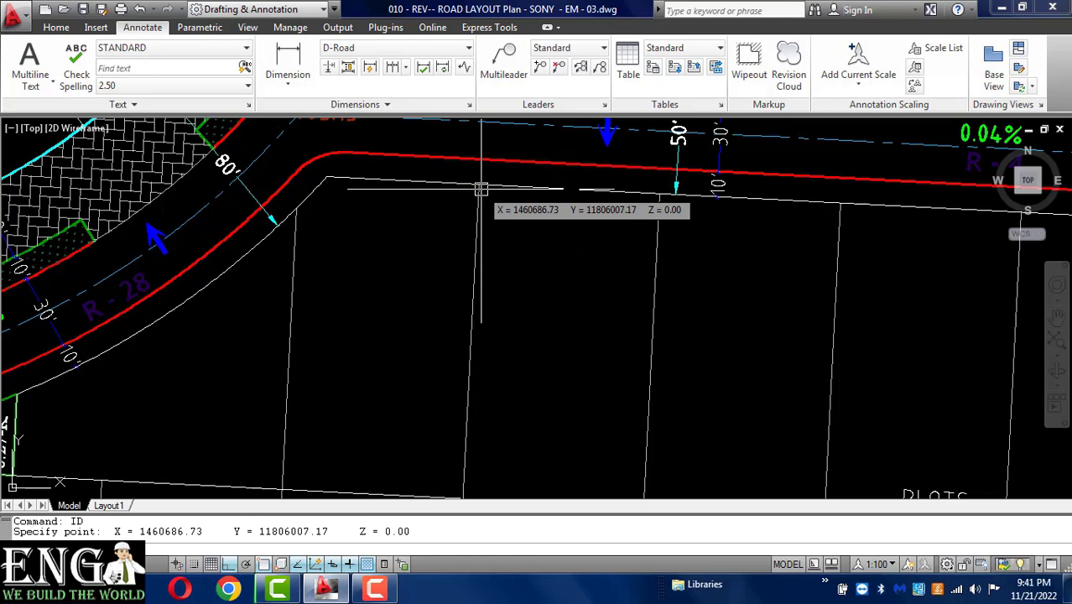
pyautogui.press('Escape')
pyautogui.press('Escape')
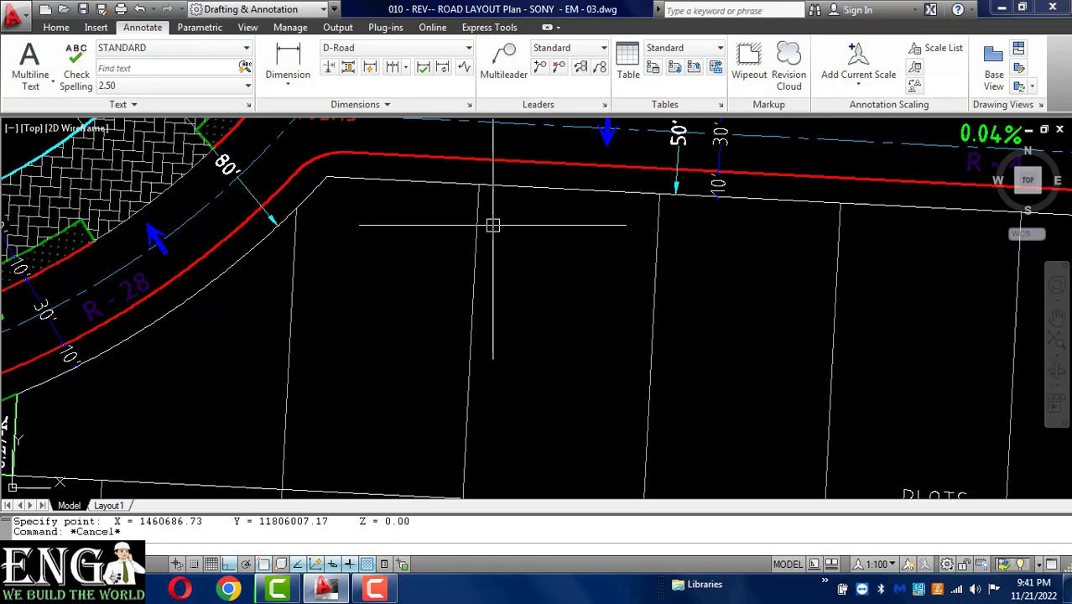
# - Place a point object on the same plot corner along the 50' road boundary
pyautogui.write('PO')
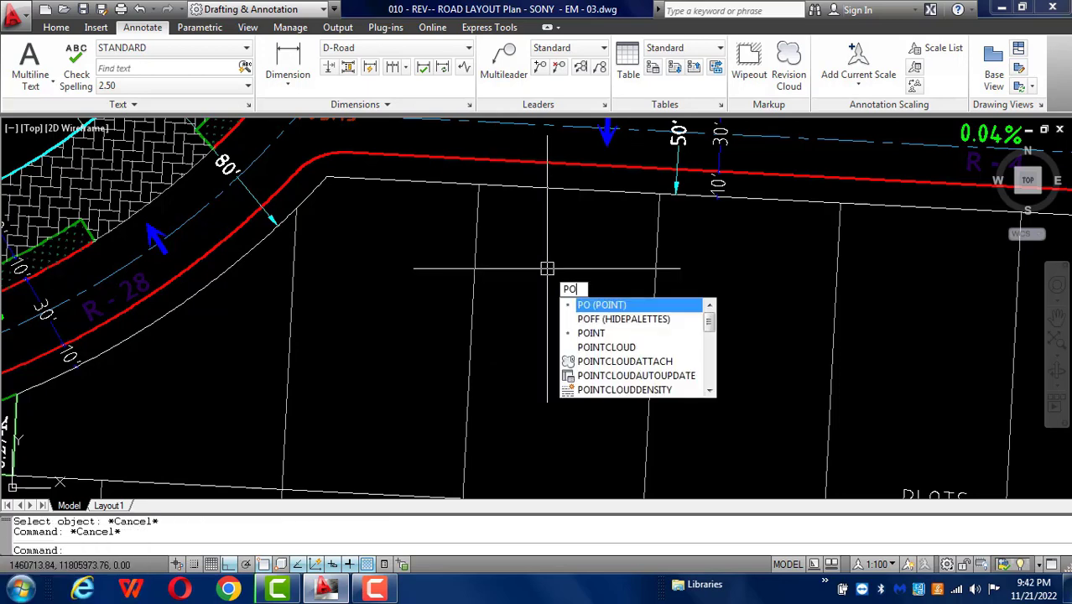
pyautogui.press('Return')
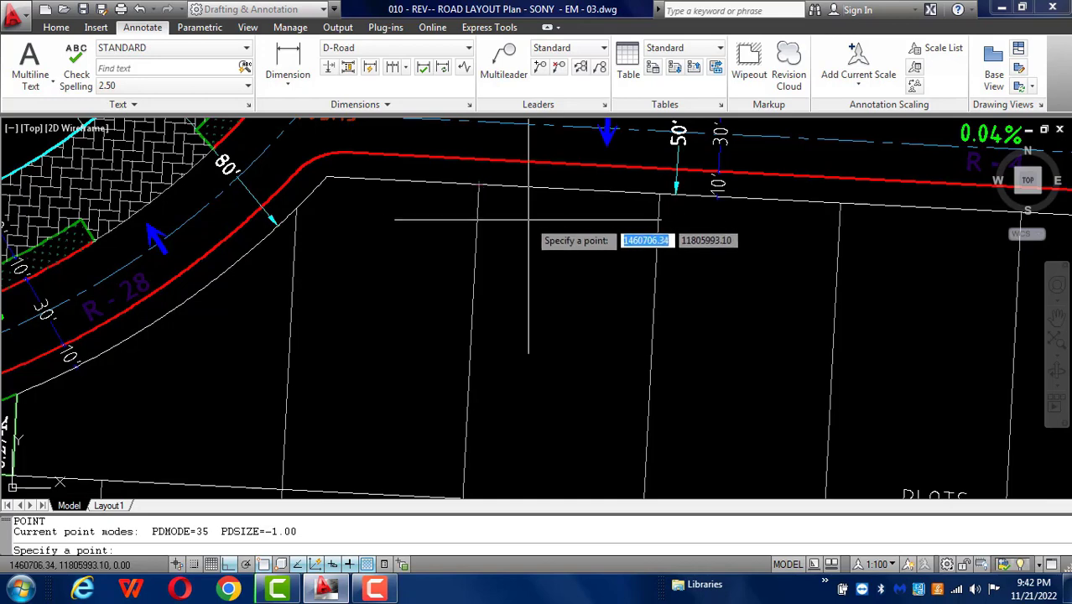
pyautogui.click(479, 184)
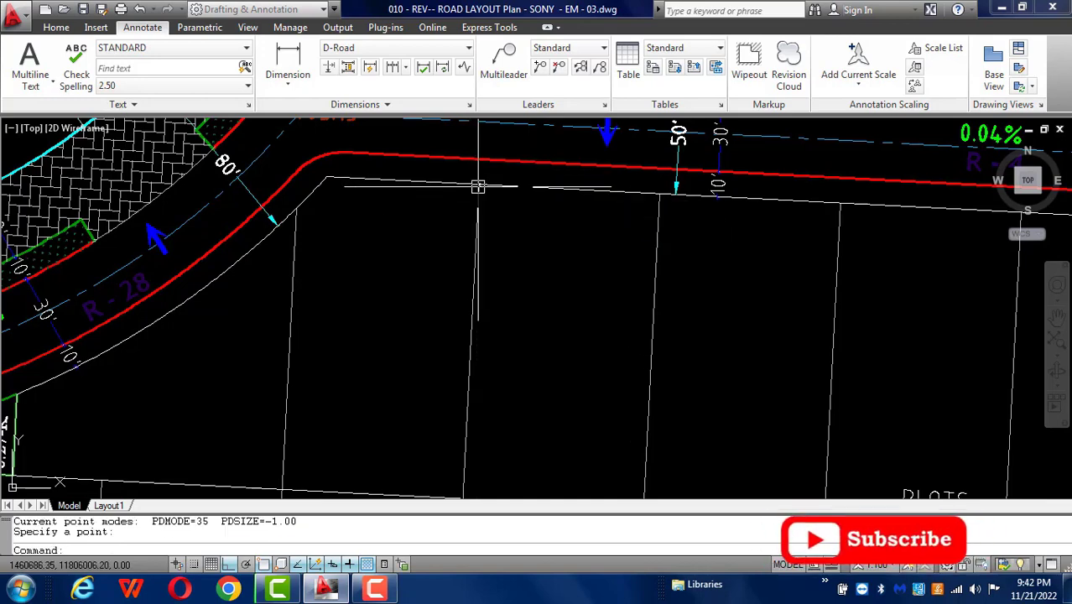
# - Create a small multiline text box just below and beside the point marker at the plot corner
pyautogui.scroll(6, 493, 238)
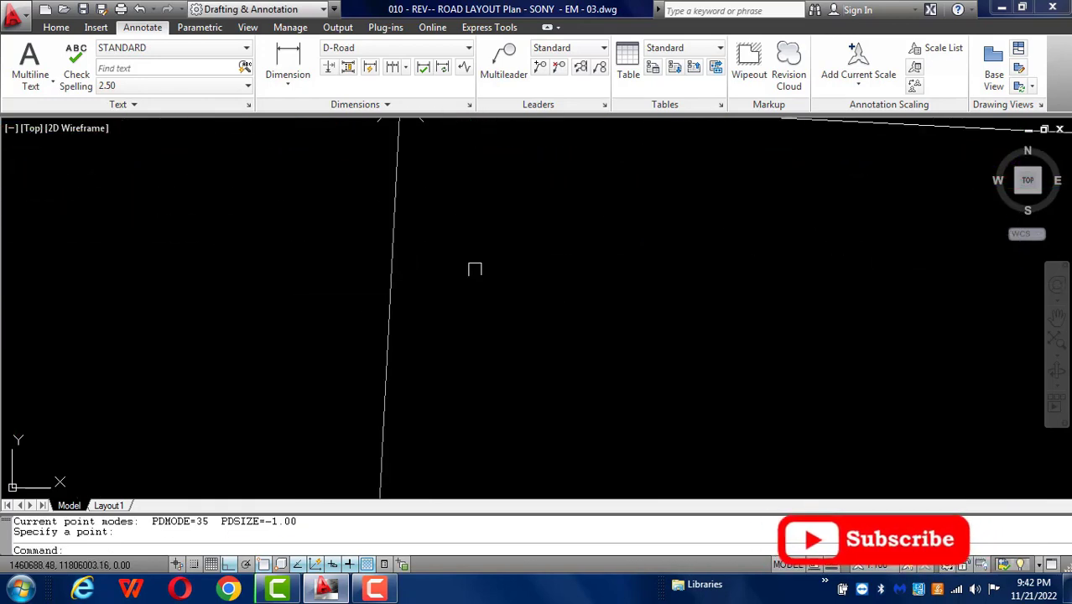
pyautogui.scroll(-2, 504, 271)
pyautogui.scroll(3, 516, 292)
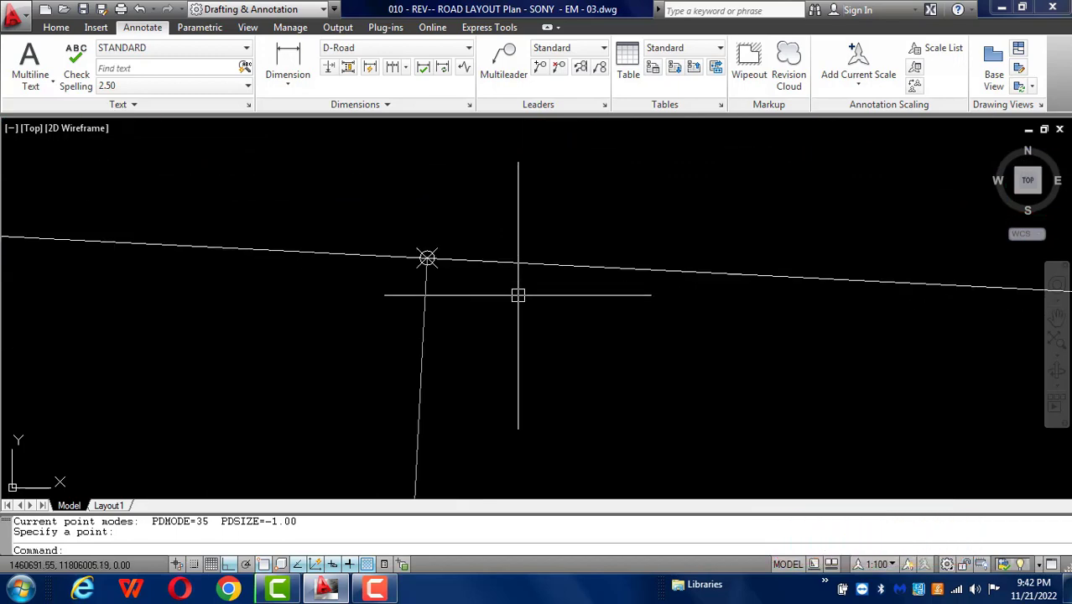
pyautogui.write('t')
pyautogui.press('Return')
pyautogui.click(466, 306)
pyautogui.click(527, 383)
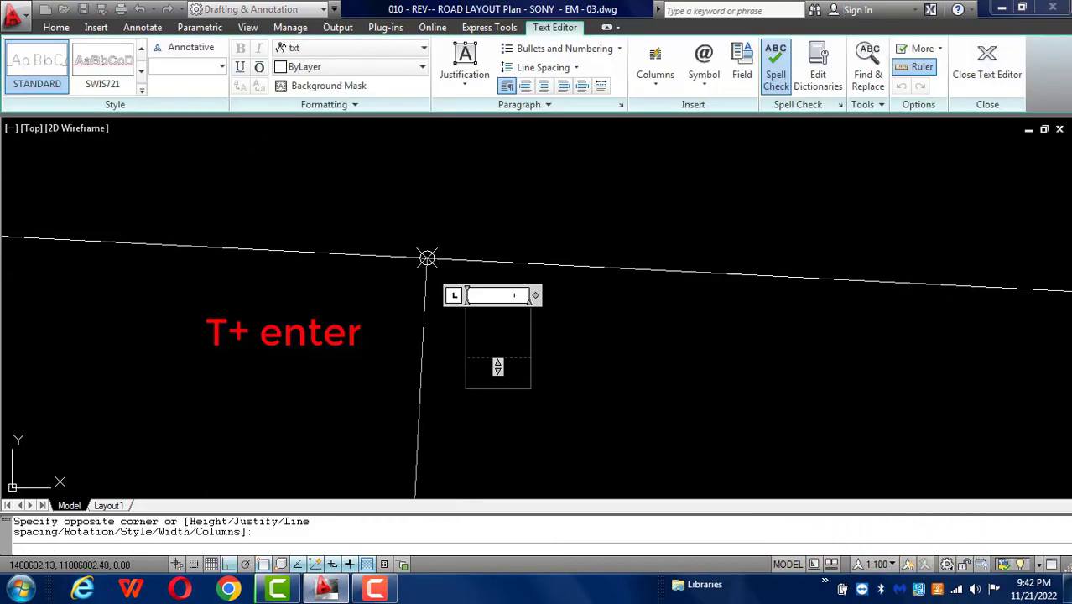
# - Set up an Object field in the text, linked to the corner point, with the Position property
pyautogui.rightClick(495, 338)
pyautogui.click(547, 246)
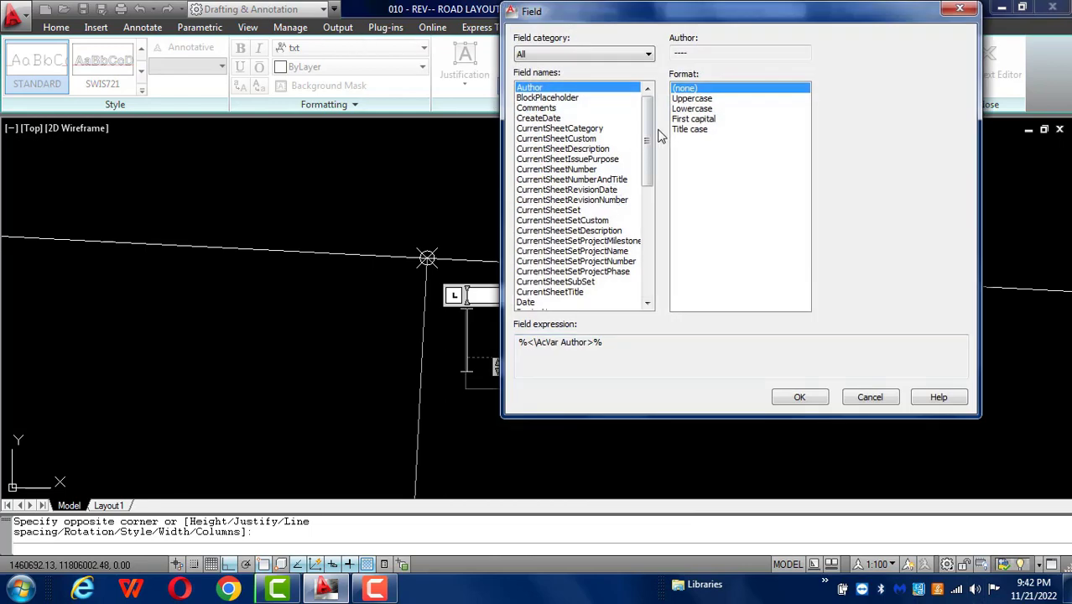
pyautogui.moveTo(650, 129); pyautogui.dragTo(650, 203)
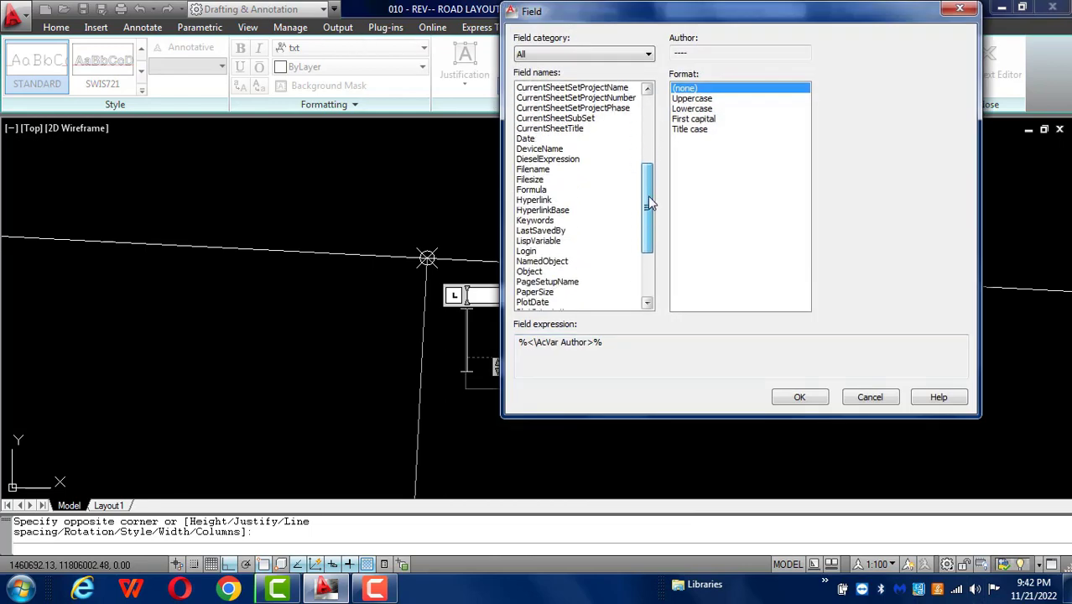
pyautogui.click(535, 272)
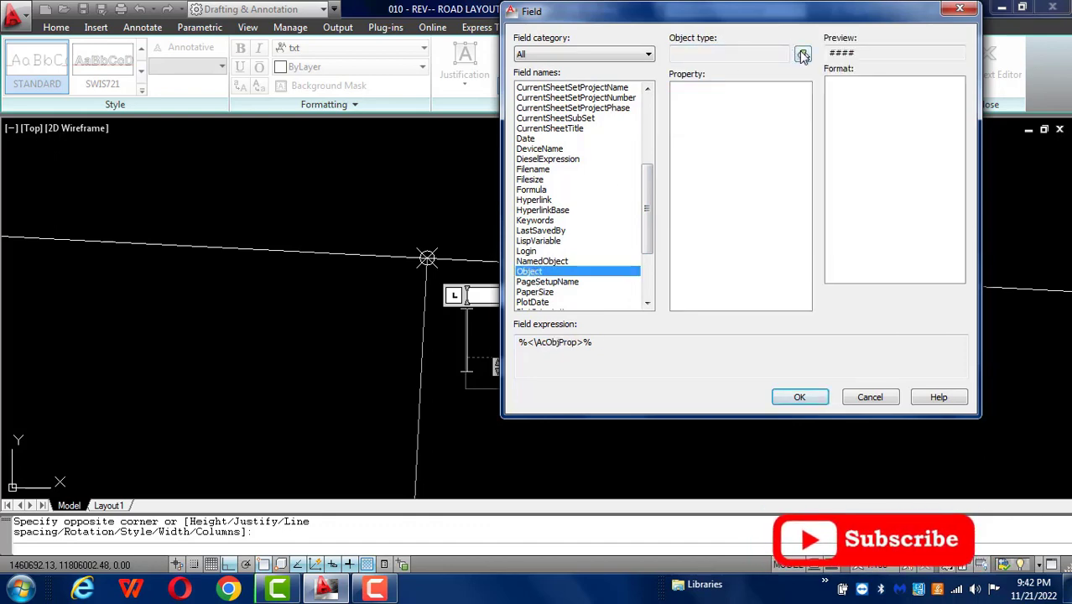
pyautogui.click(803, 55)
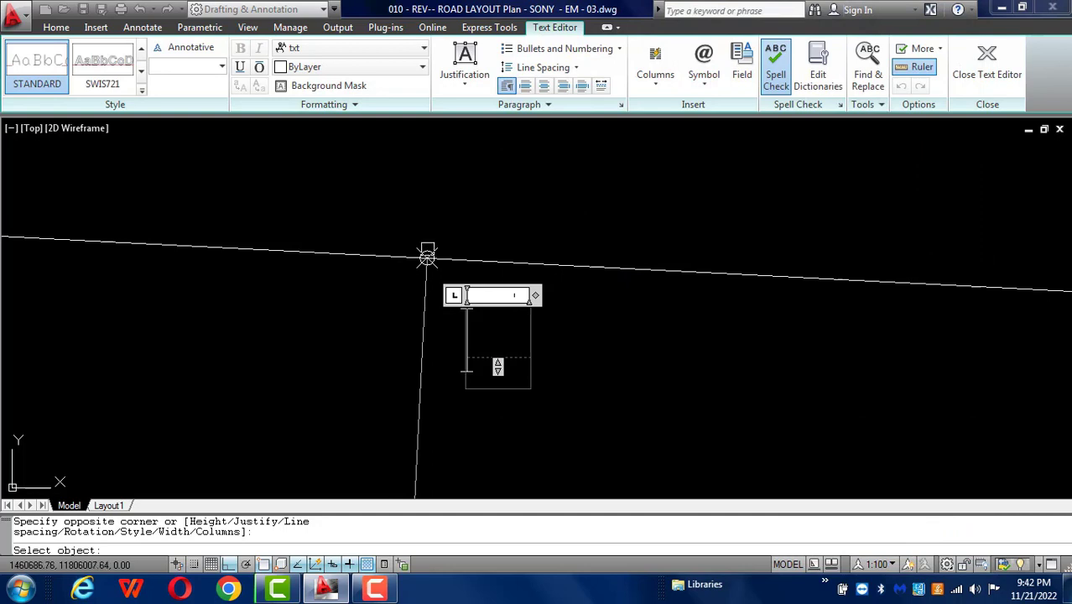
pyautogui.click(427, 256)
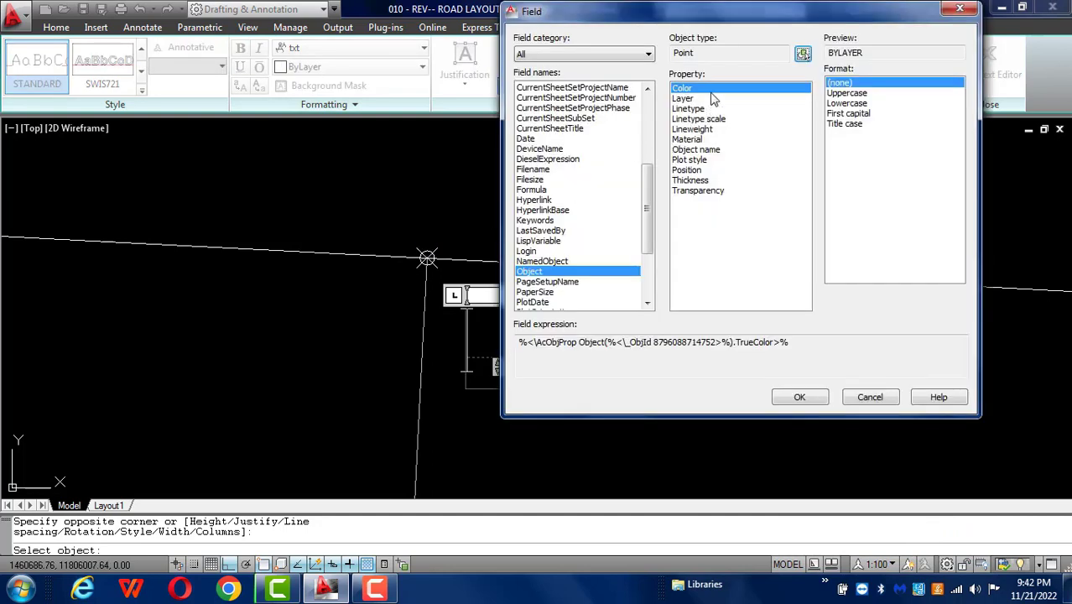
pyautogui.click(686, 170)
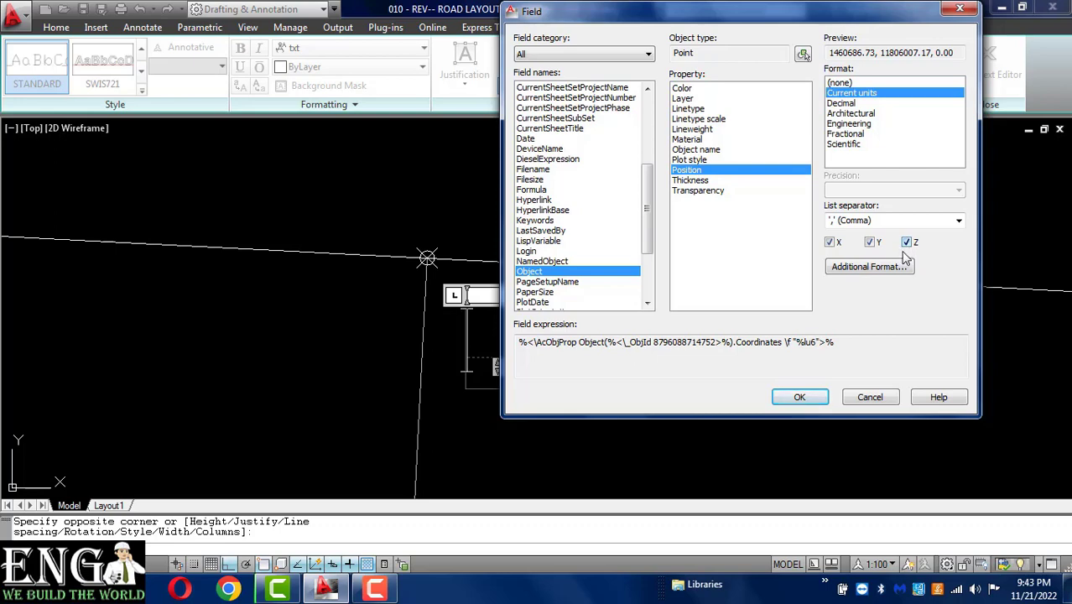
pyautogui.click(868, 267)
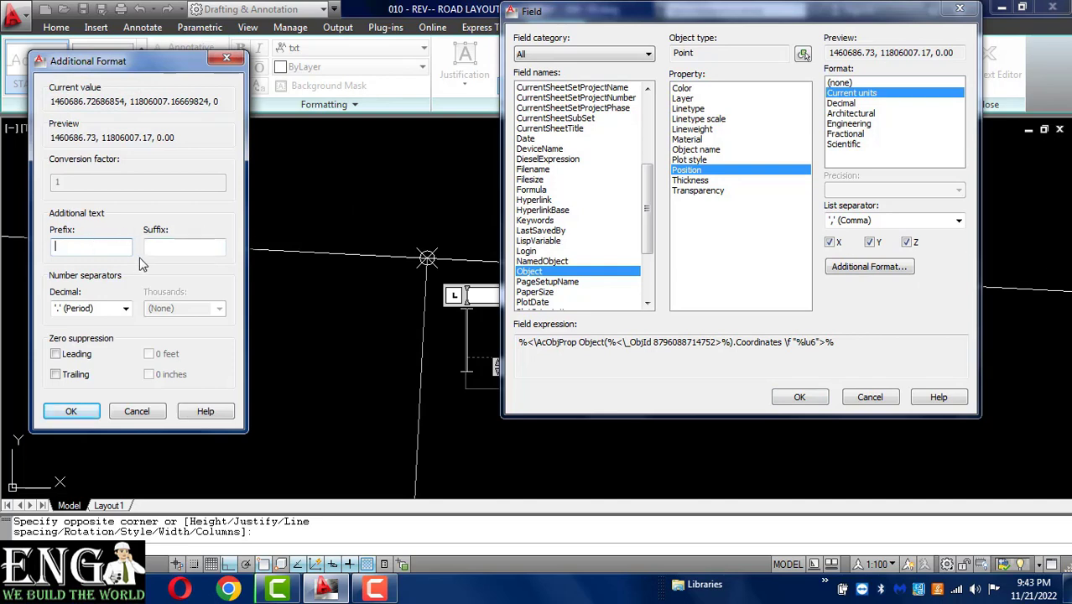
pyautogui.click(903, 246)
pyautogui.click(869, 246)
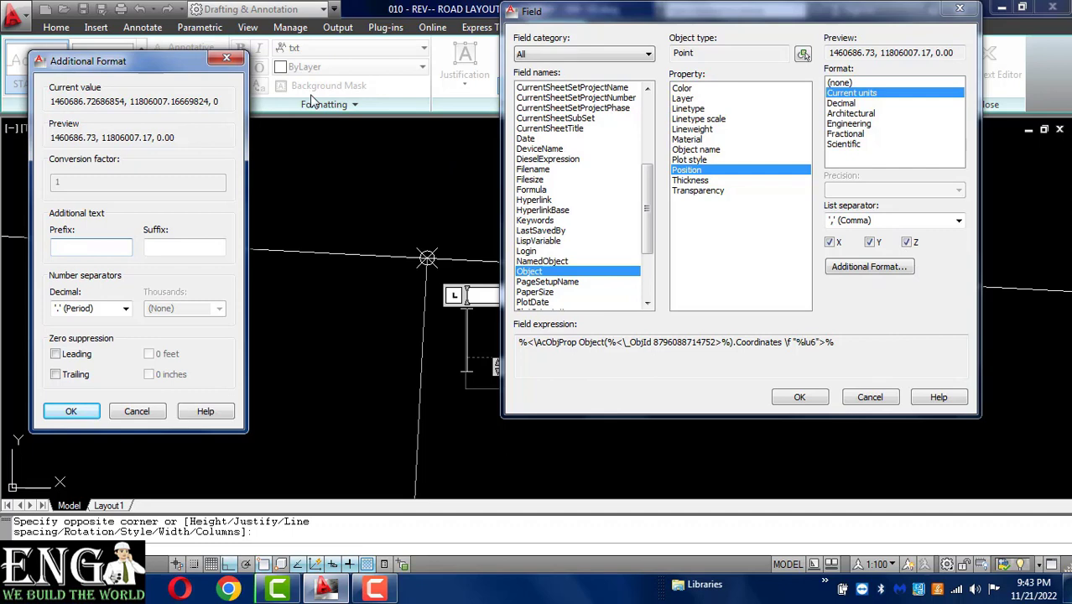
pyautogui.click(226, 60)
# - Limit the position field to the X coordinate, give it the prefix "E ", and insert it into the text
pyautogui.click(905, 243)
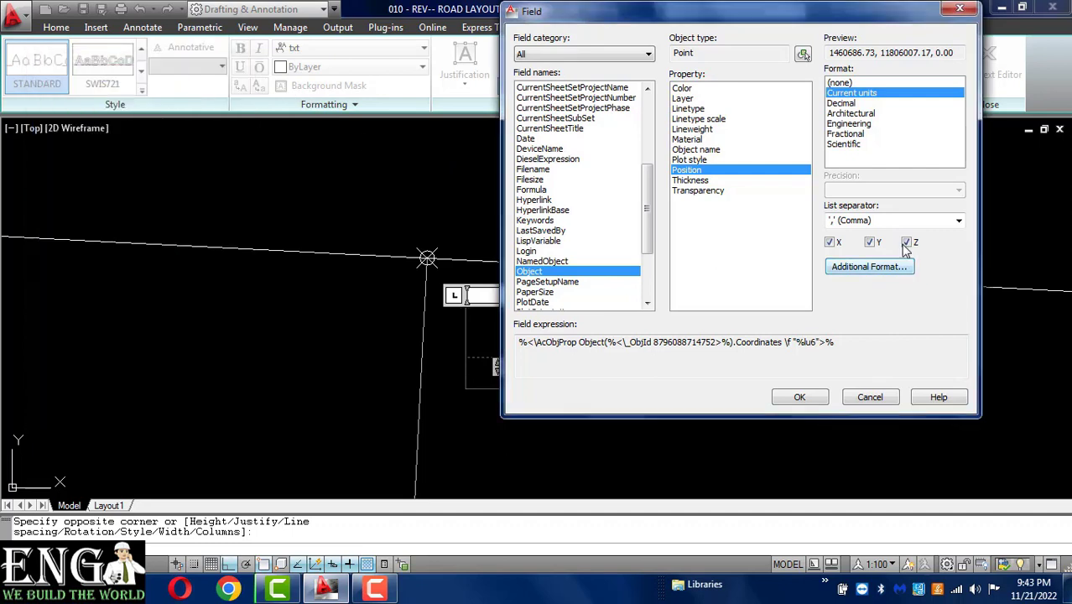
pyautogui.click(854, 268)
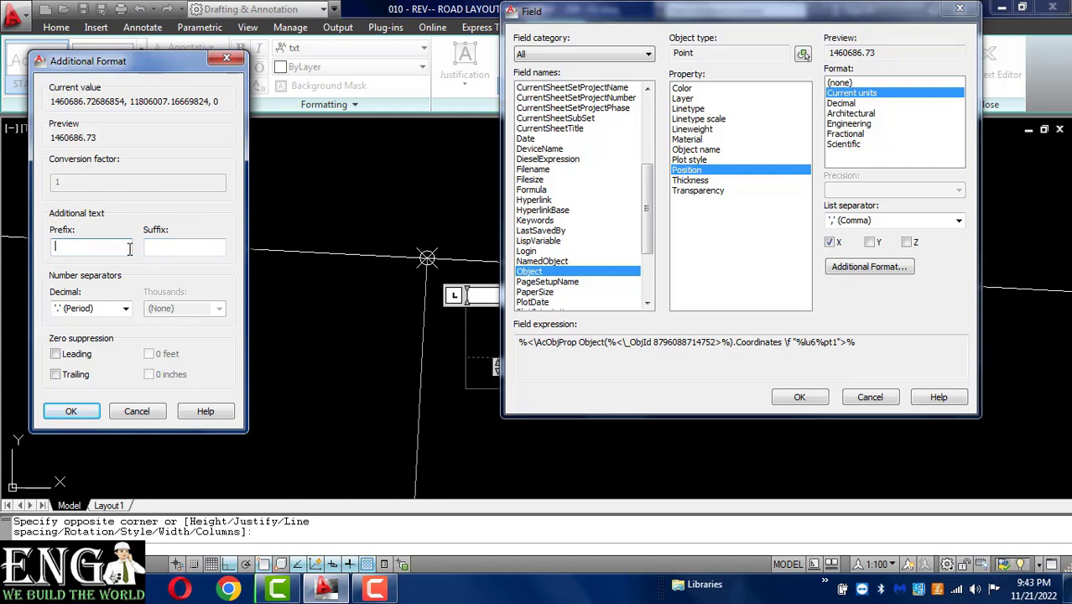
pyautogui.write('E')
pyautogui.click(74, 411)
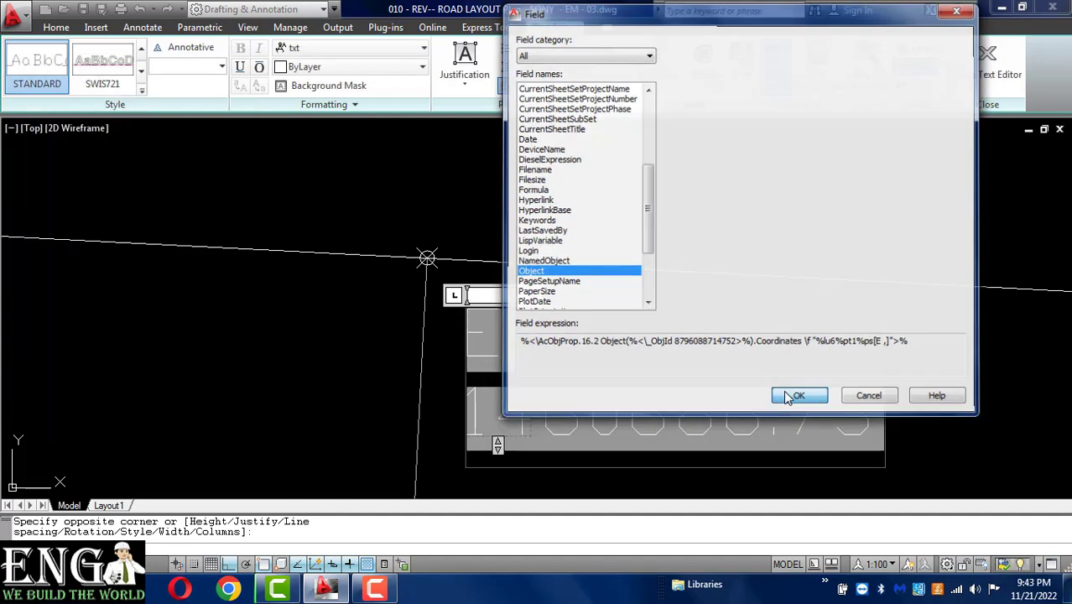
pyautogui.click(786, 394)
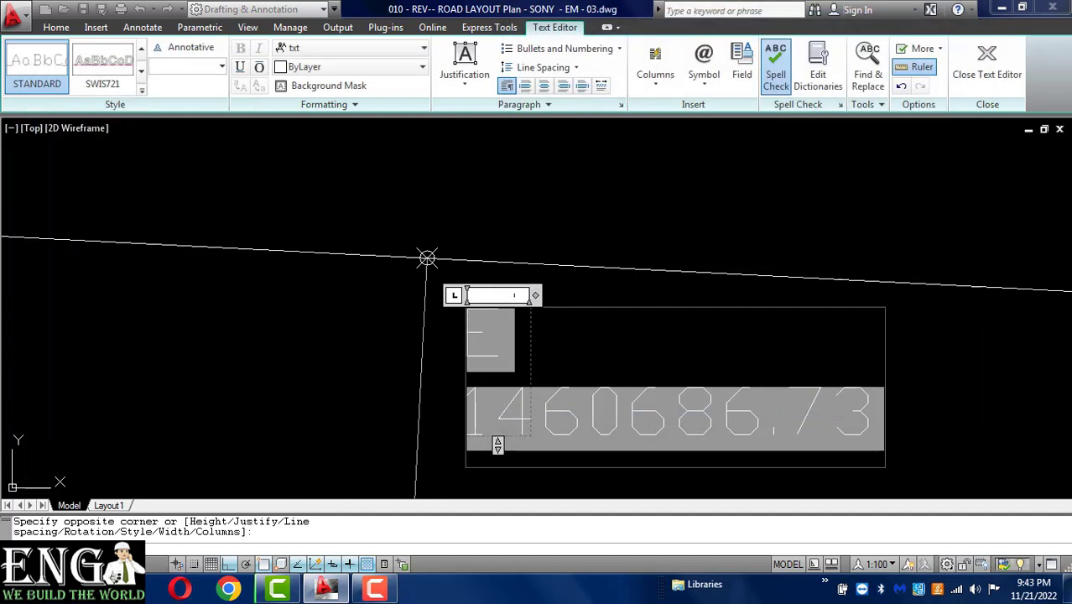
# - Widen the text box so the E coordinate fits on one line, and finish editing the text
pyautogui.moveTo(533, 295); pyautogui.dragTo(1055, 294)
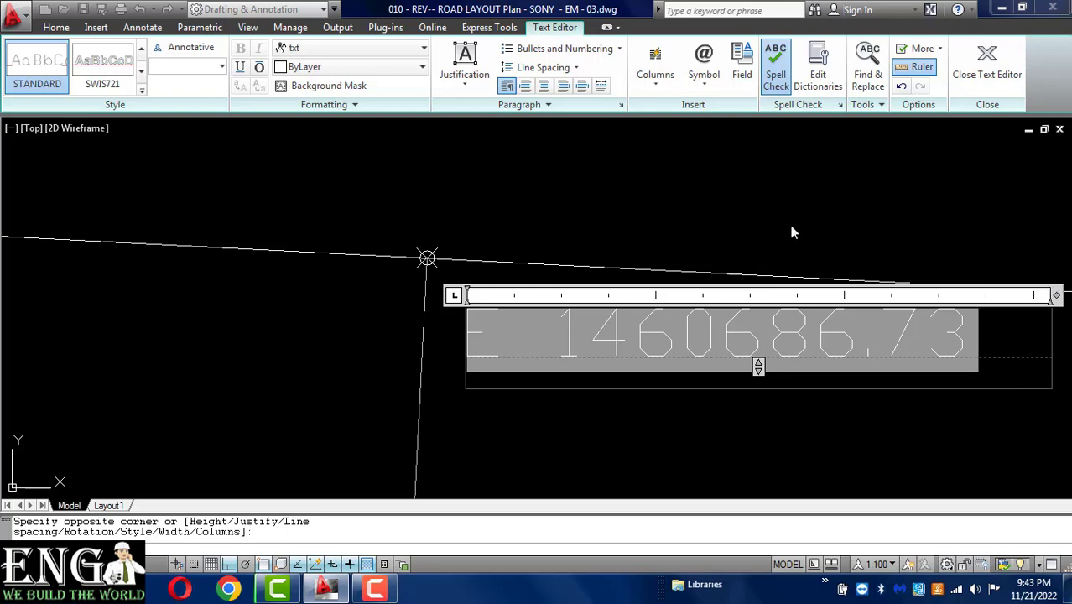
pyautogui.click(793, 232)
pyautogui.scroll(-1, 354, 248)
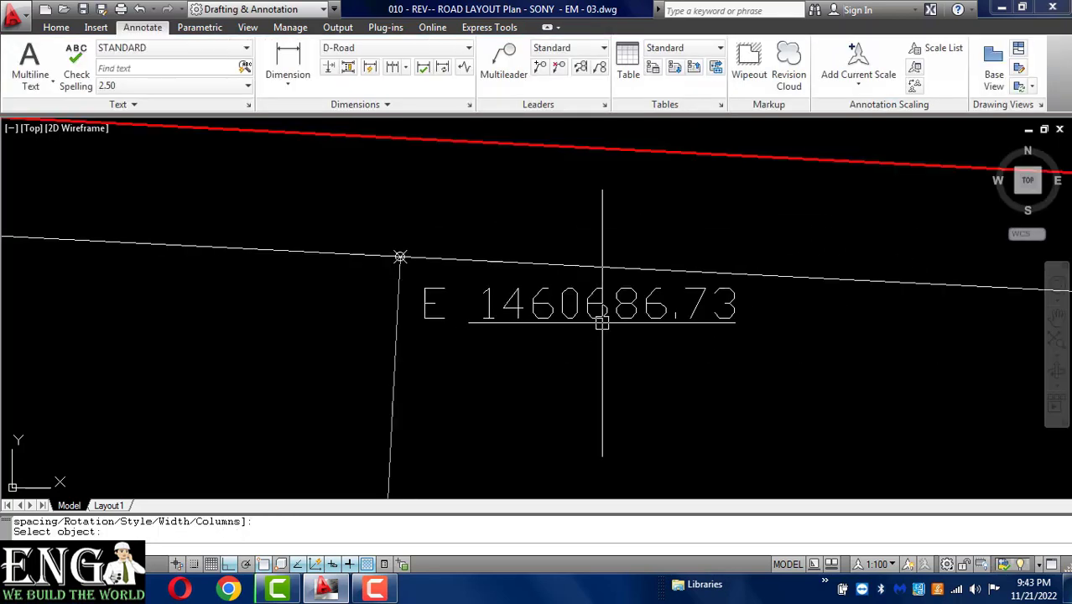
pyautogui.scroll(1, 602, 323)
pyautogui.scroll(-1, 427, 248)
pyautogui.scroll(1, 454, 276)
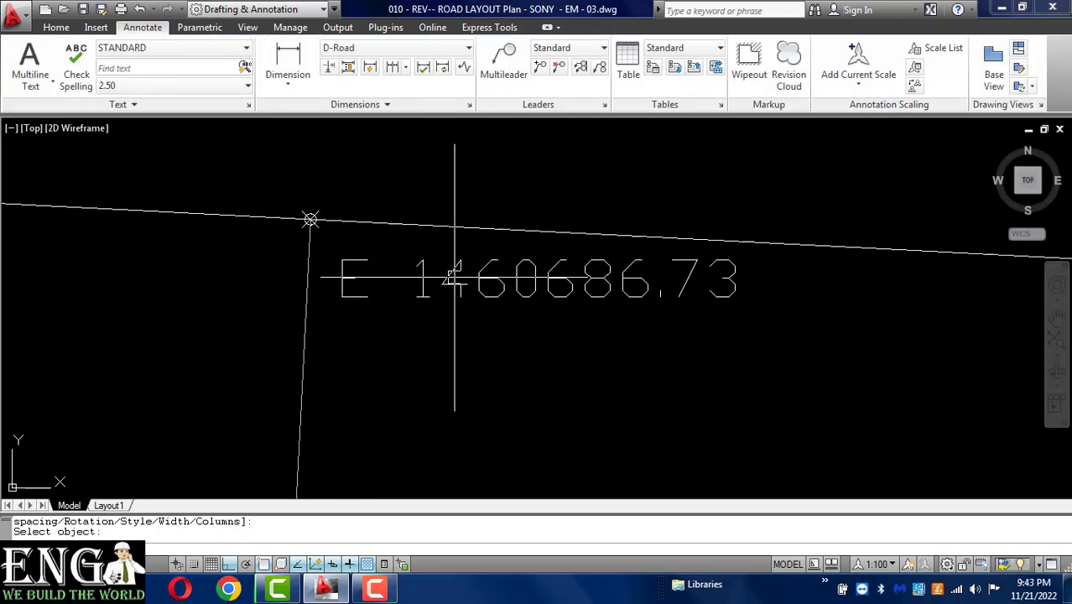
pyautogui.click(536, 370)
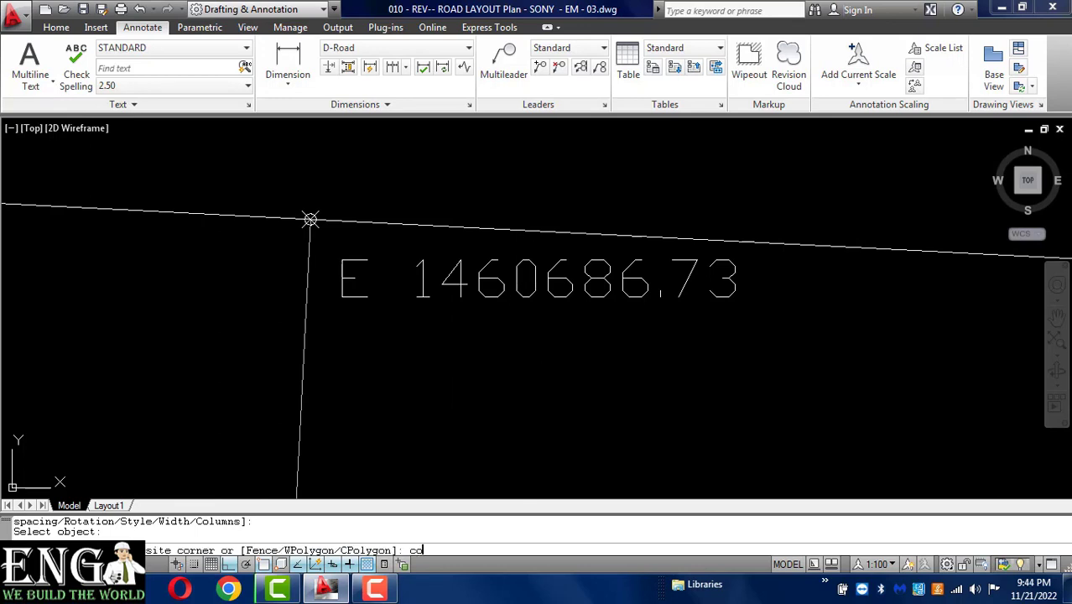
pyautogui.press('Return')
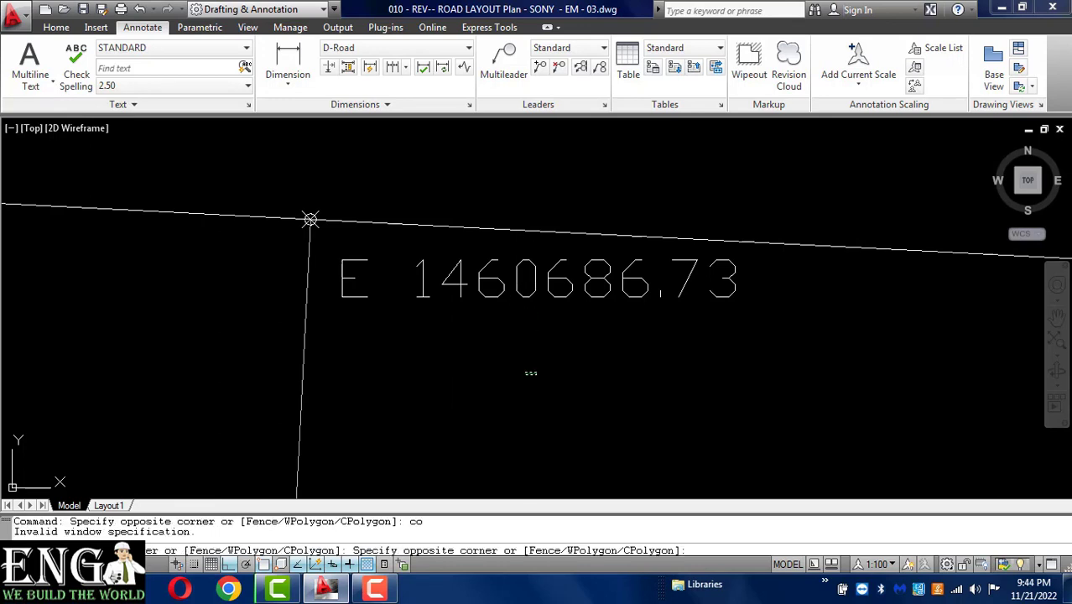
pyautogui.press('Escape')
# - Copy the E coordinate text straight down to form a second line directly below the original
pyautogui.write('co')
pyautogui.press('Return')
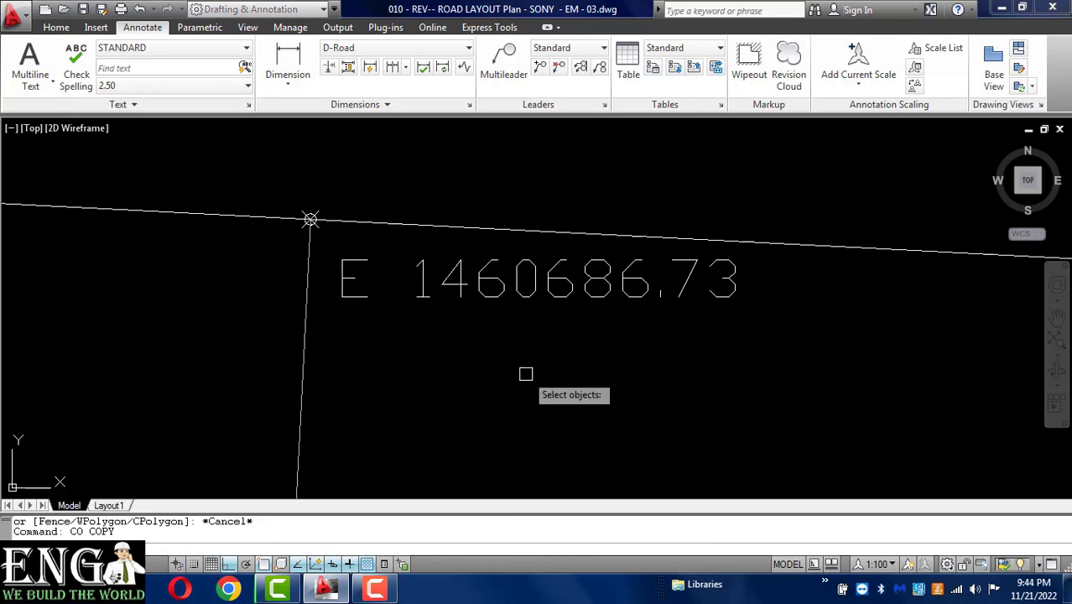
pyautogui.click(457, 303)
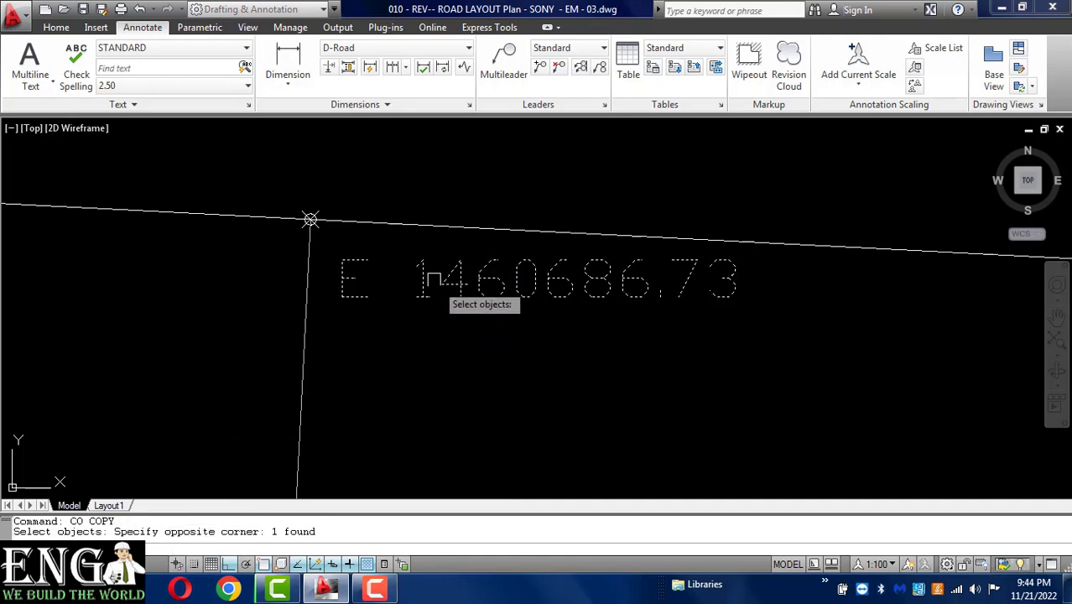
pyautogui.press('Return')
pyautogui.click(442, 171)
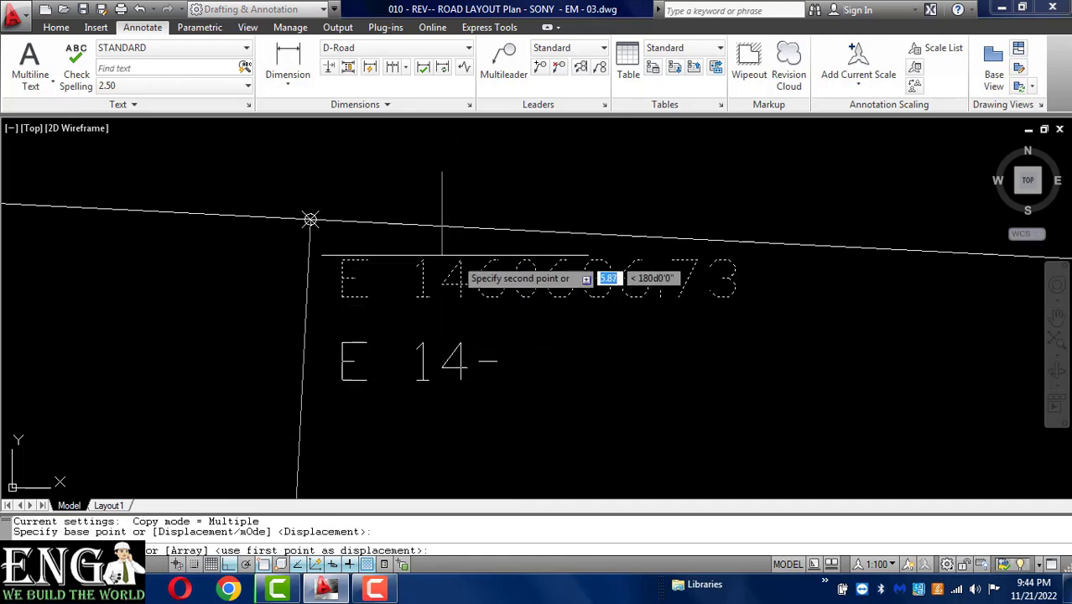
pyautogui.click(457, 237)
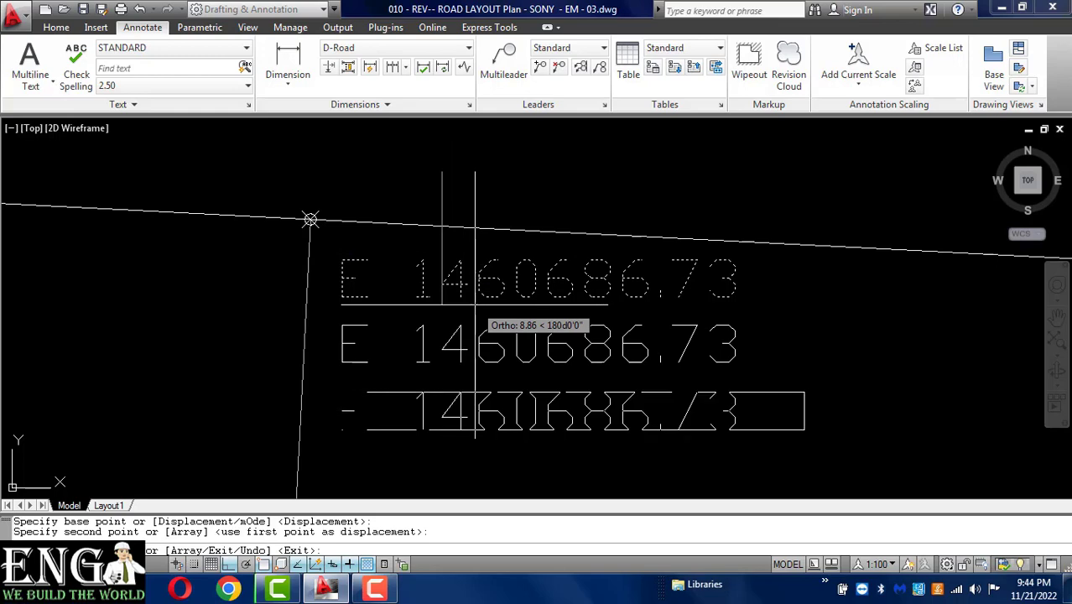
pyautogui.press('Escape')
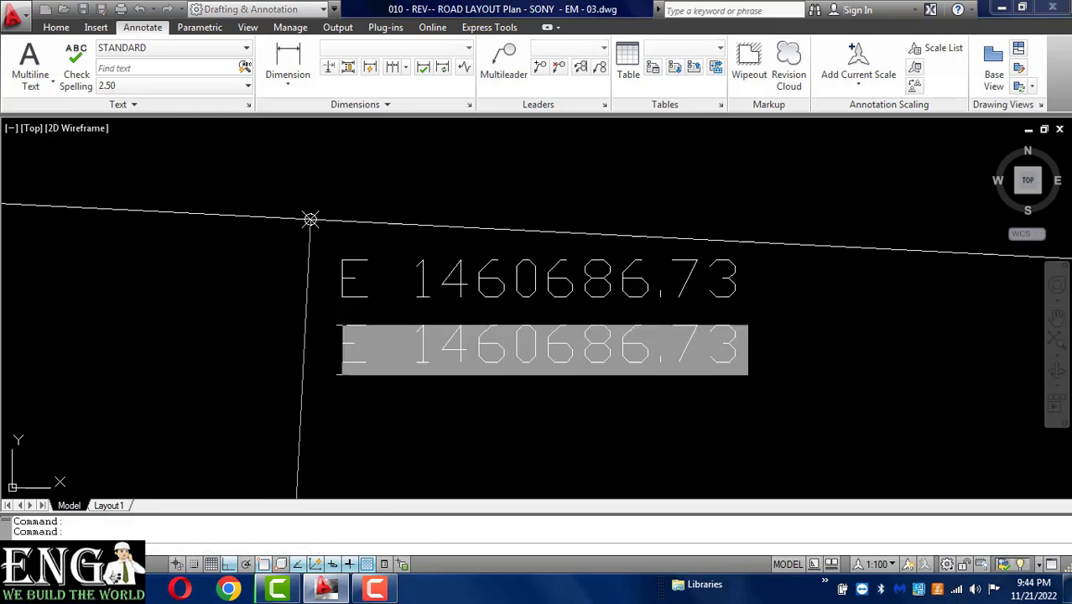
# - Open the lower text's position field for editing and include the Y coordinate in it
pyautogui.doubleClick(462, 342)
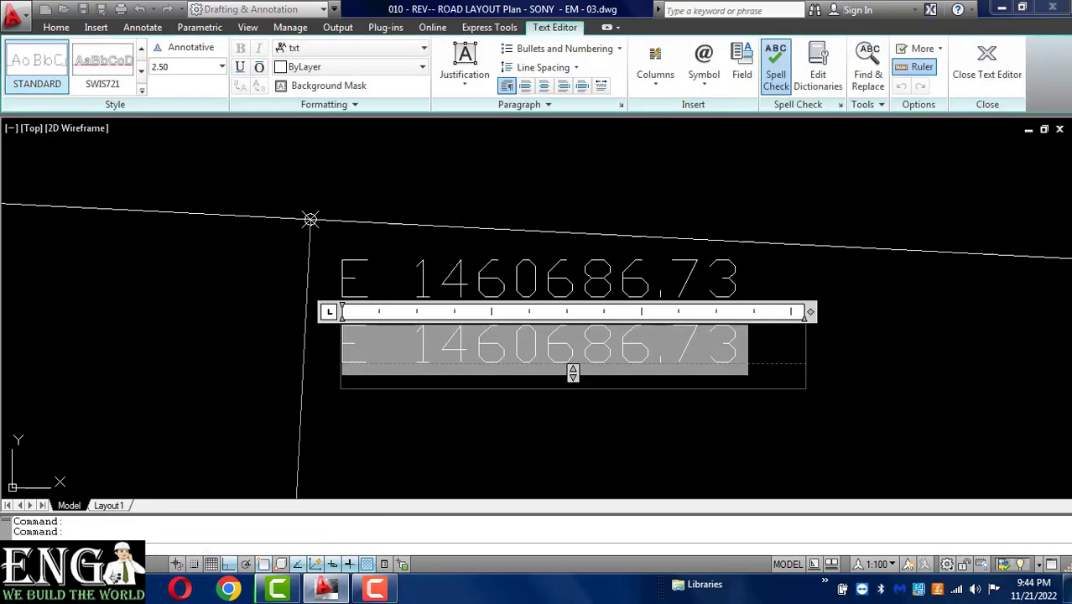
pyautogui.rightClick(453, 347)
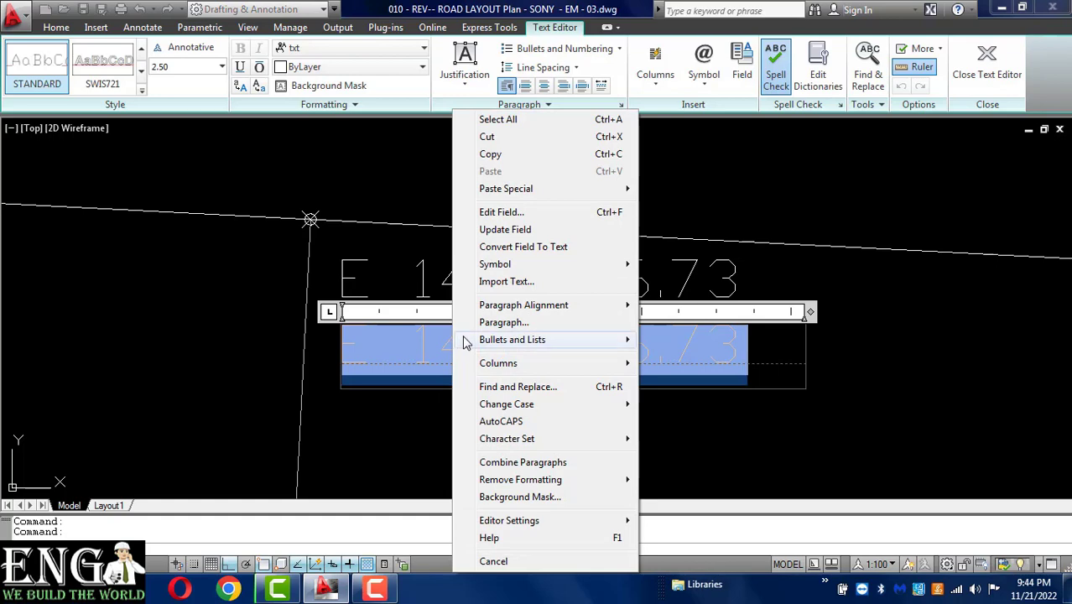
pyautogui.click(506, 215)
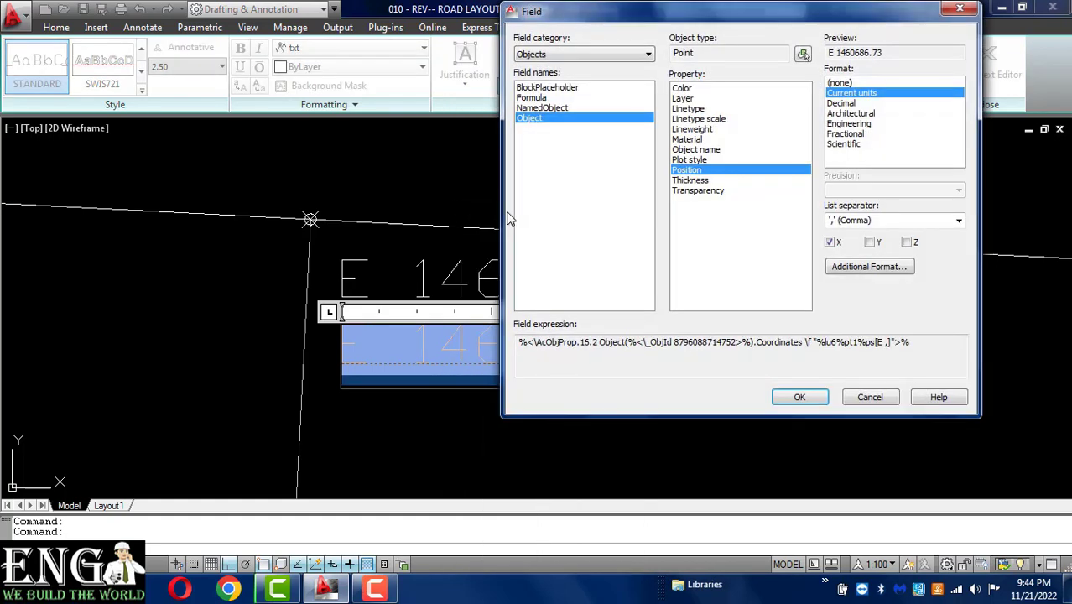
pyautogui.click(871, 243)
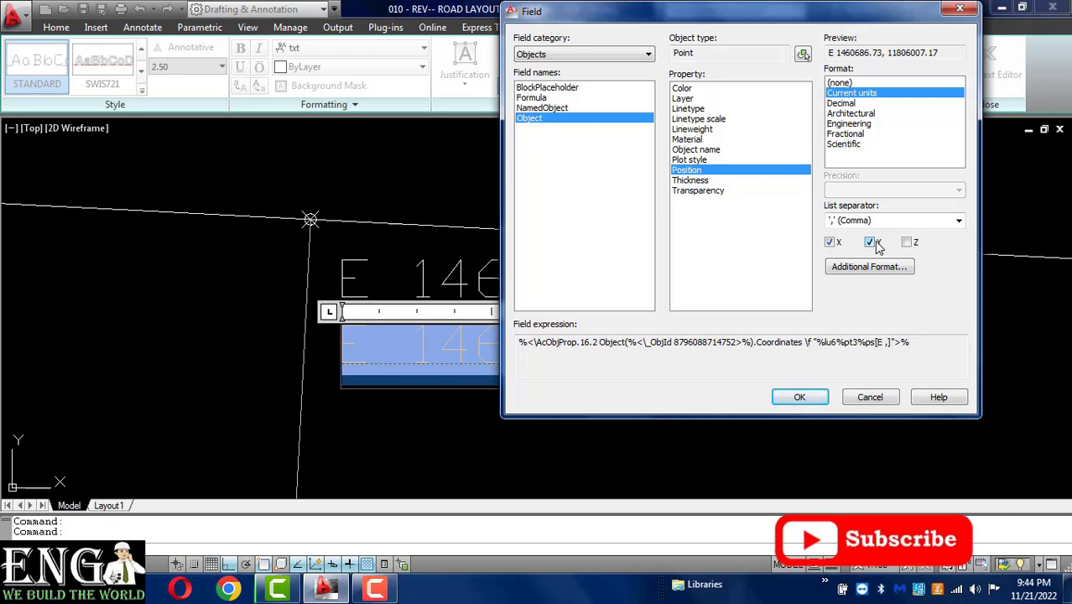
# - Set the field's prefix to "N ", exclude the X coordinate so only Y is used, and finish editing the lower text
pyautogui.click(869, 267)
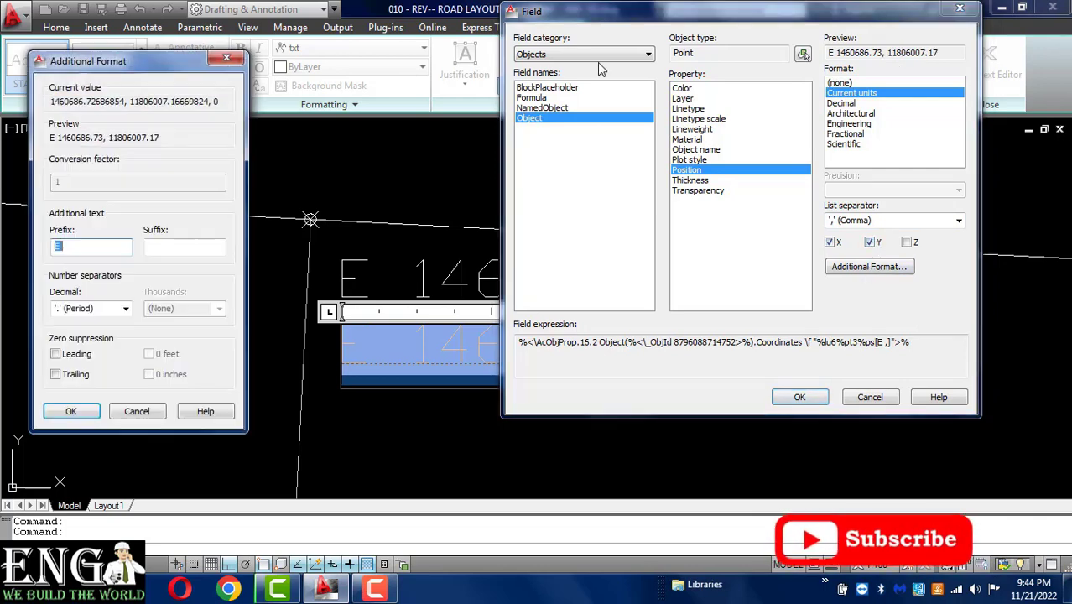
pyautogui.doubleClick(81, 248)
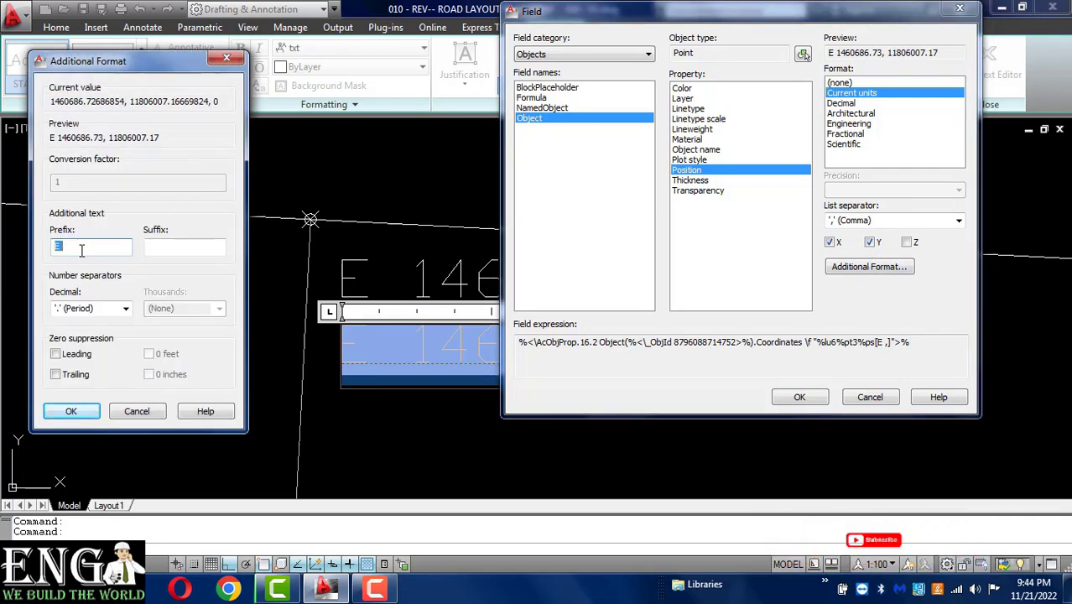
pyautogui.write('N')
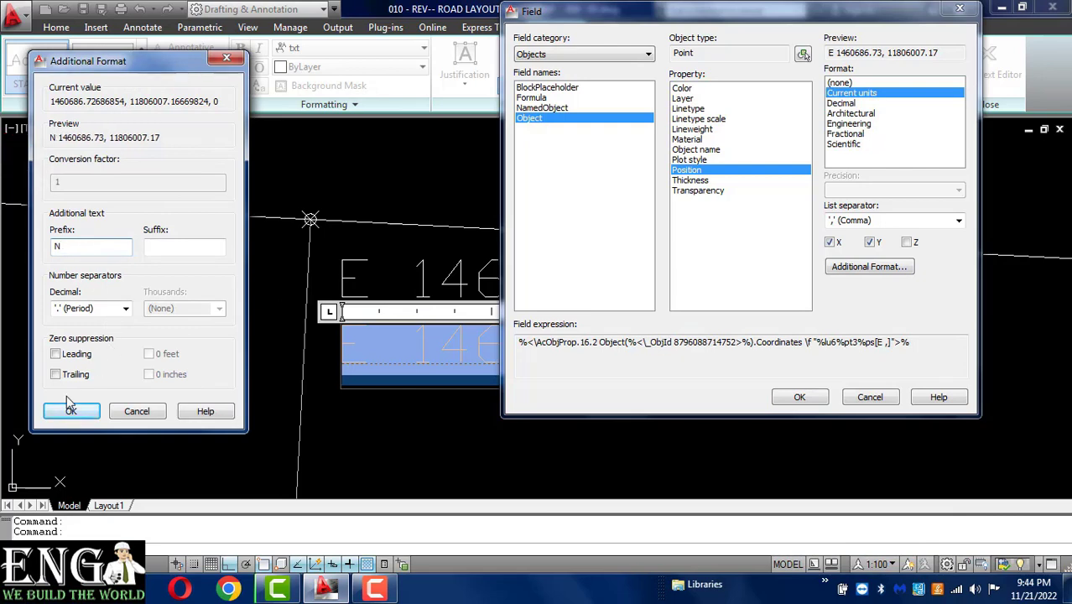
pyautogui.click(71, 410)
pyautogui.press('Return')
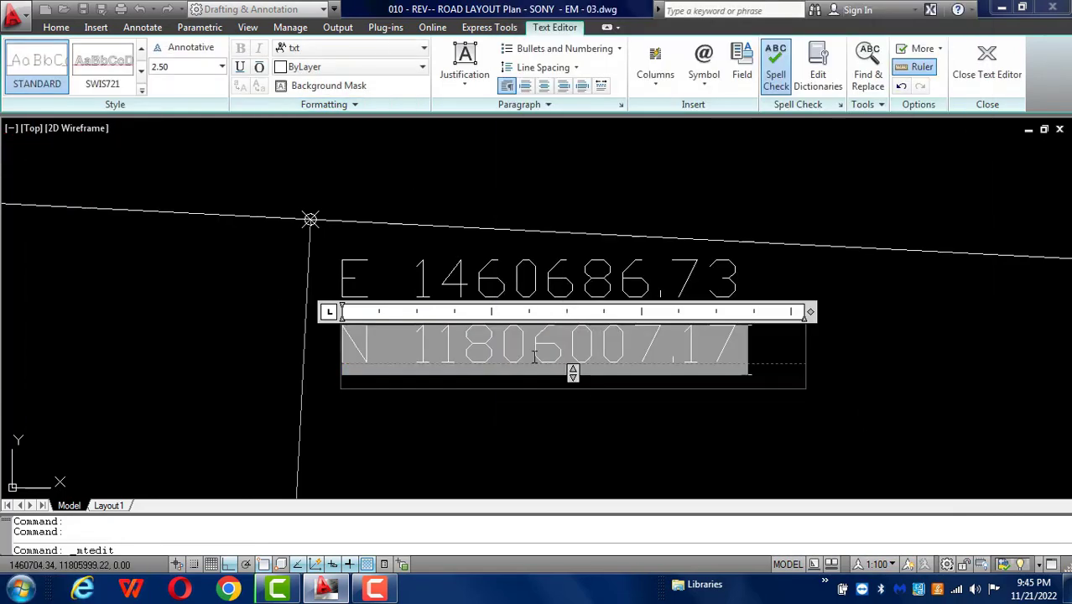
pyautogui.click(534, 404)
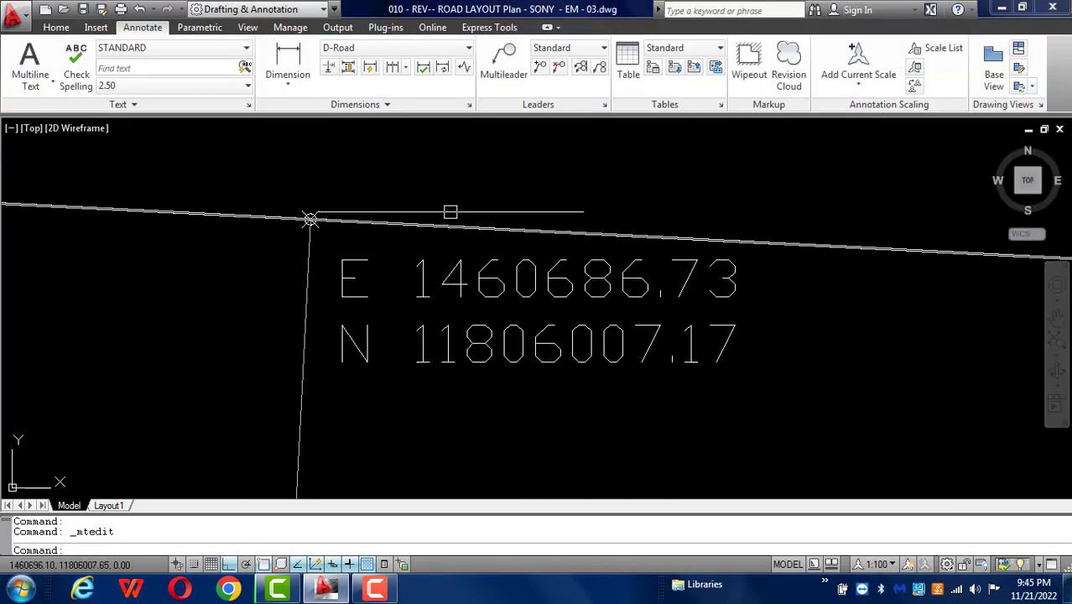
# - Start a copy of the E and N texts together with the point marker, using the plot corner as the base point
pyautogui.scroll(-3, 441, 270)
pyautogui.scroll(3, 438, 239)
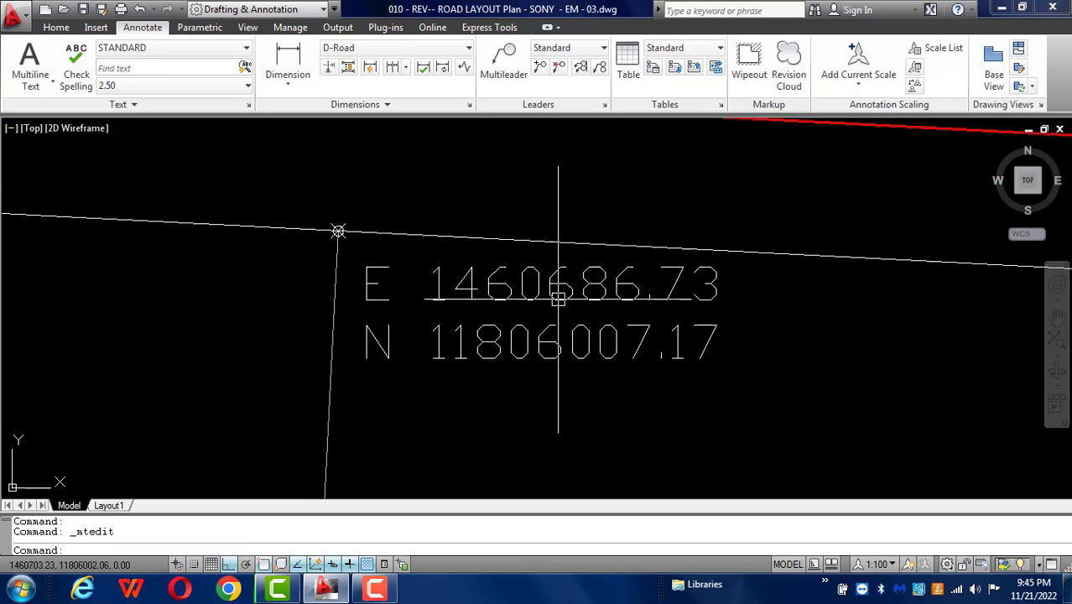
pyautogui.scroll(-4, 557, 239)
pyautogui.scroll(3, 528, 305)
pyautogui.write('c')
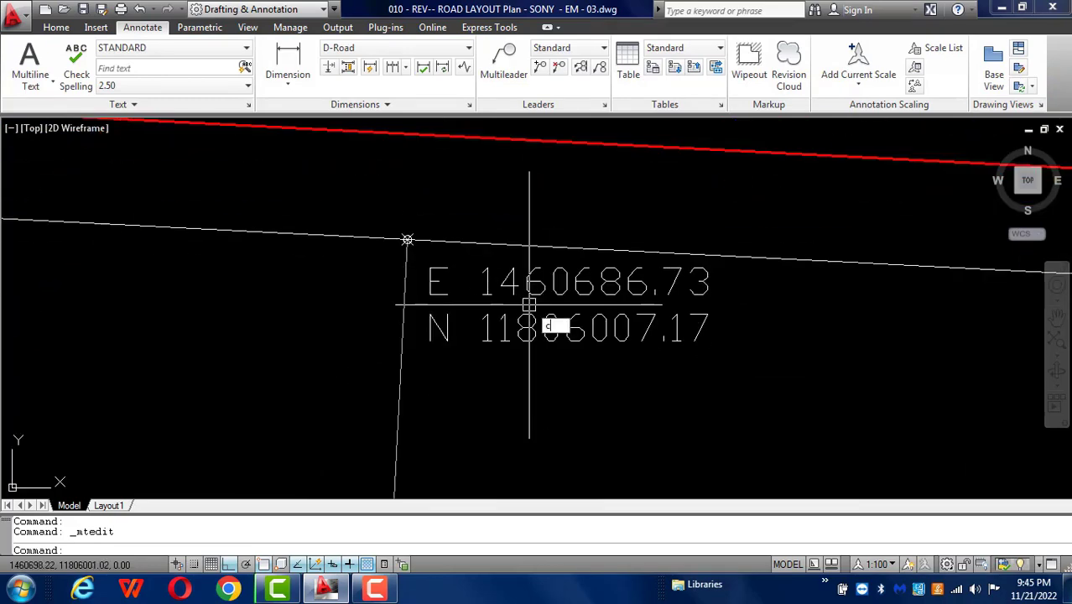
pyautogui.write('p')
pyautogui.press('Return')
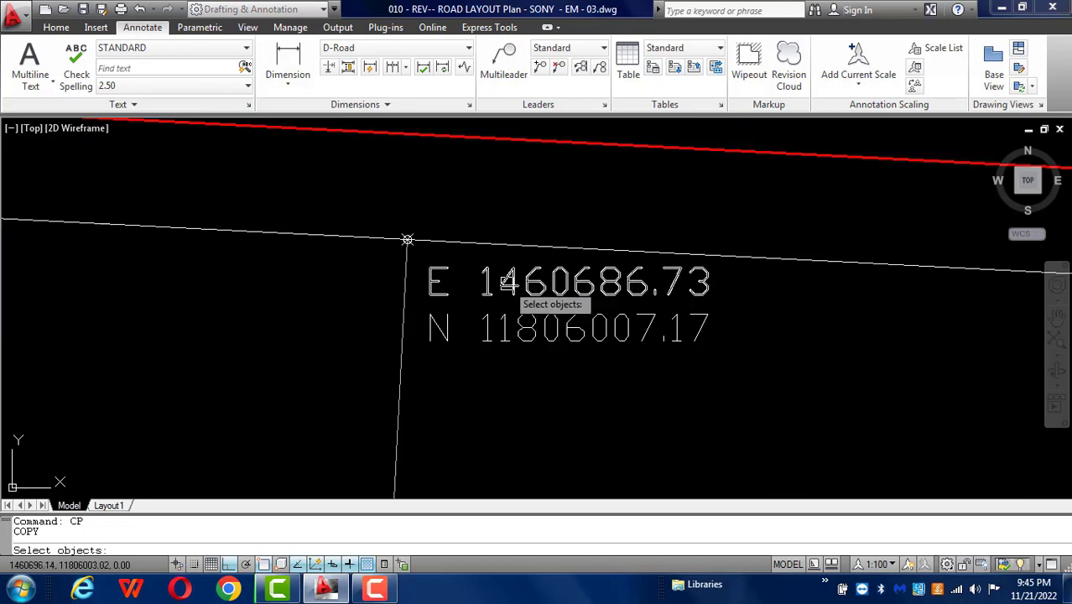
pyautogui.click(504, 282)
pyautogui.click(499, 318)
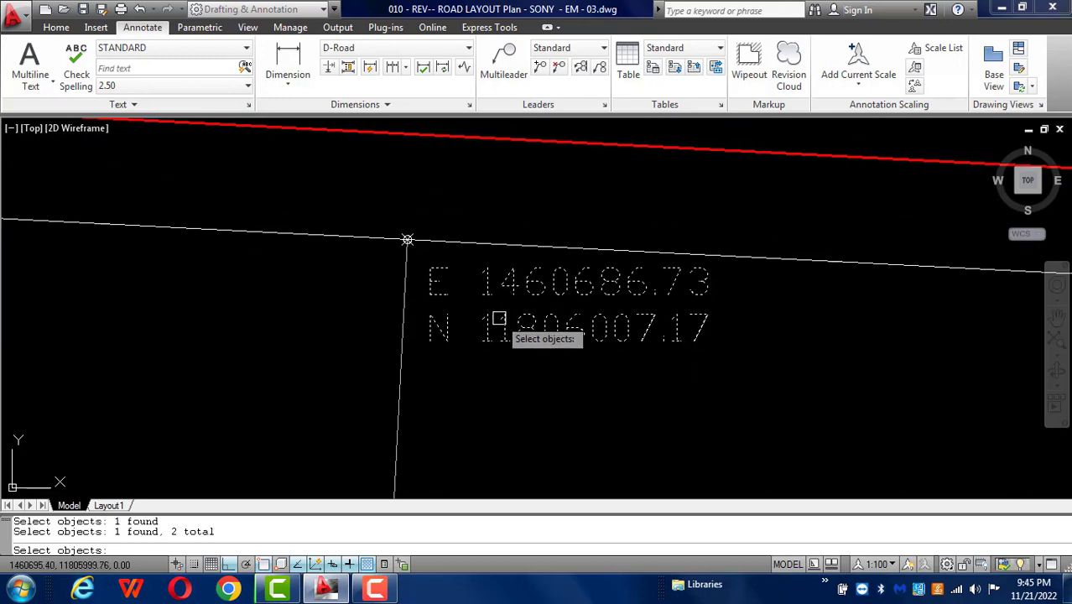
pyautogui.scroll(4, 407, 239)
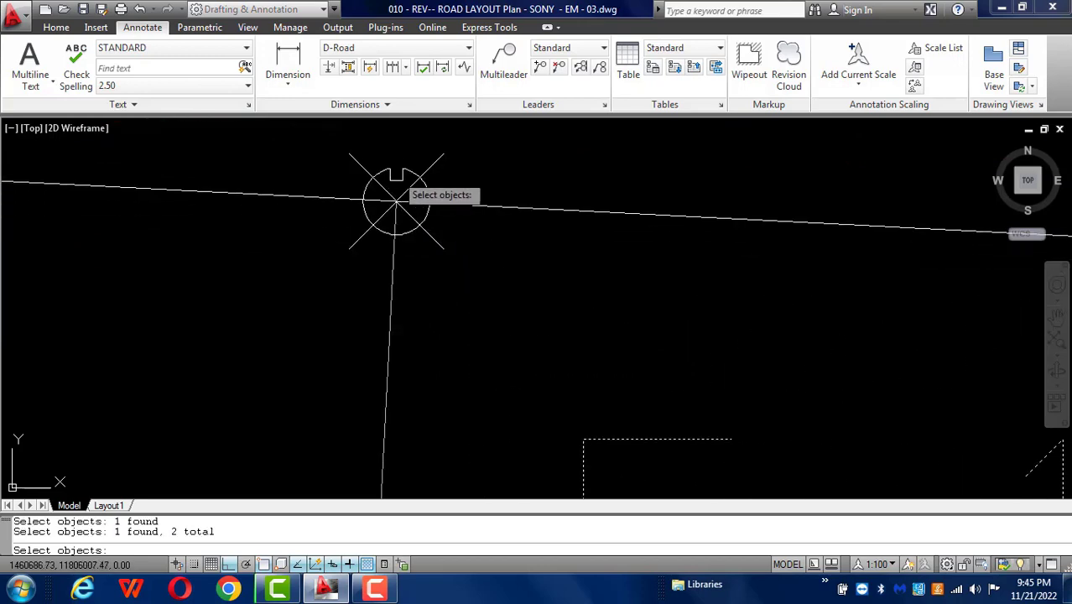
pyautogui.click(395, 210)
pyautogui.press('Return')
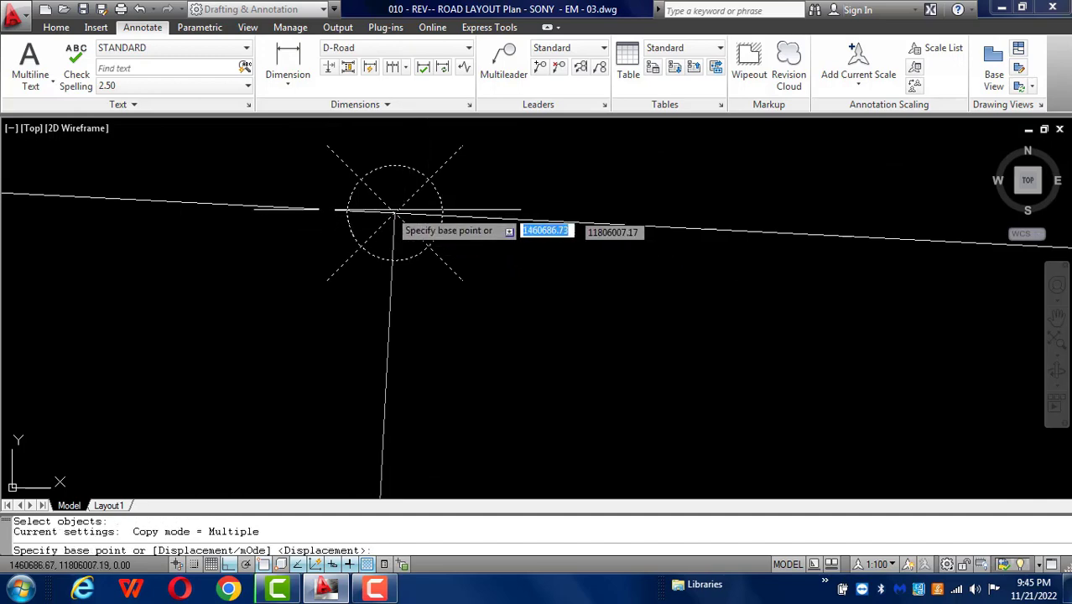
pyautogui.click(391, 213)
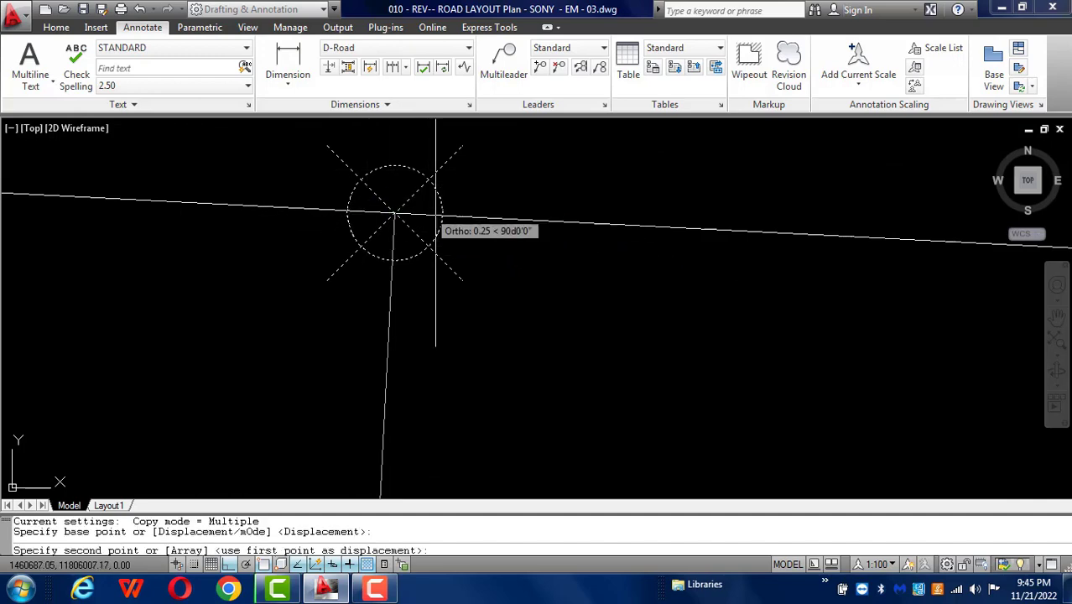
# - Place copies of the point and its labels at the corner plot's other four corners: both ends of the angled edge and both lower corners
pyautogui.scroll(-5, 503, 225)
pyautogui.scroll(6, 352, 213)
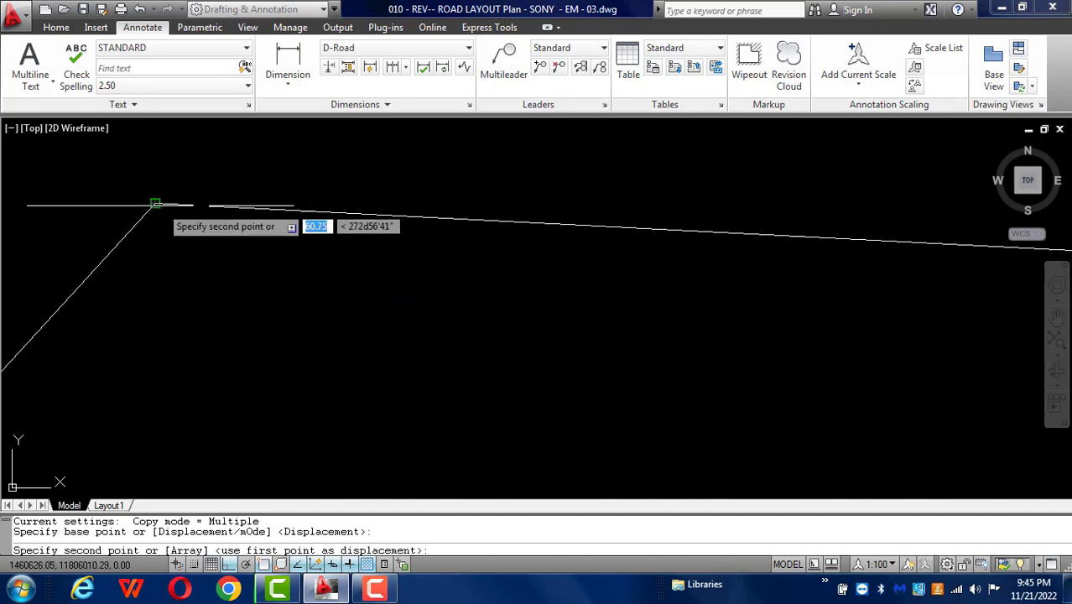
pyautogui.click(159, 203)
pyautogui.scroll(-7, 212, 207)
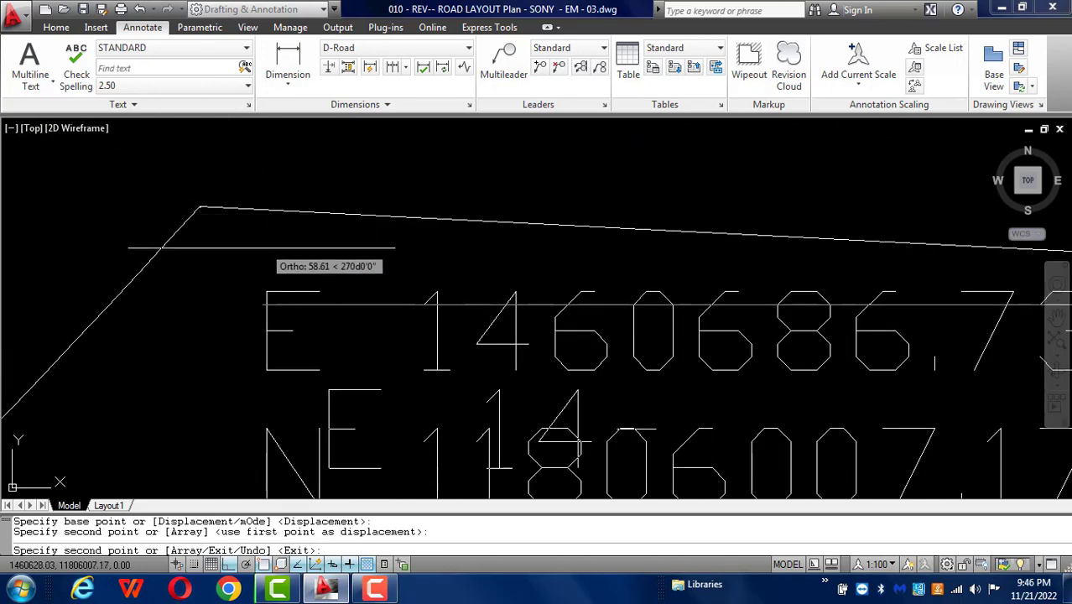
pyautogui.scroll(8, 209, 340)
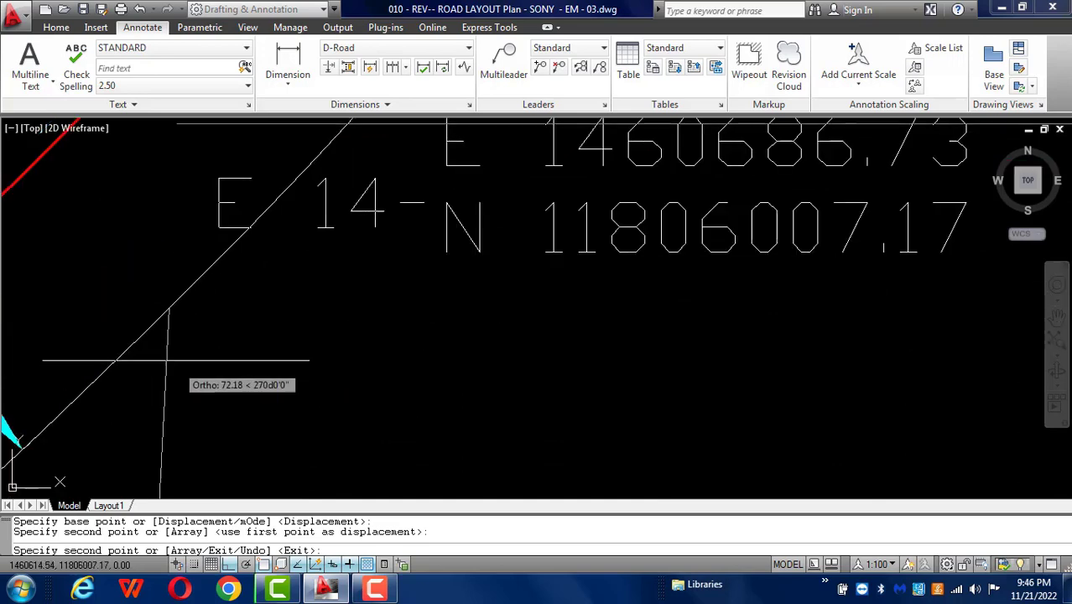
pyautogui.scroll(-6, 160, 257)
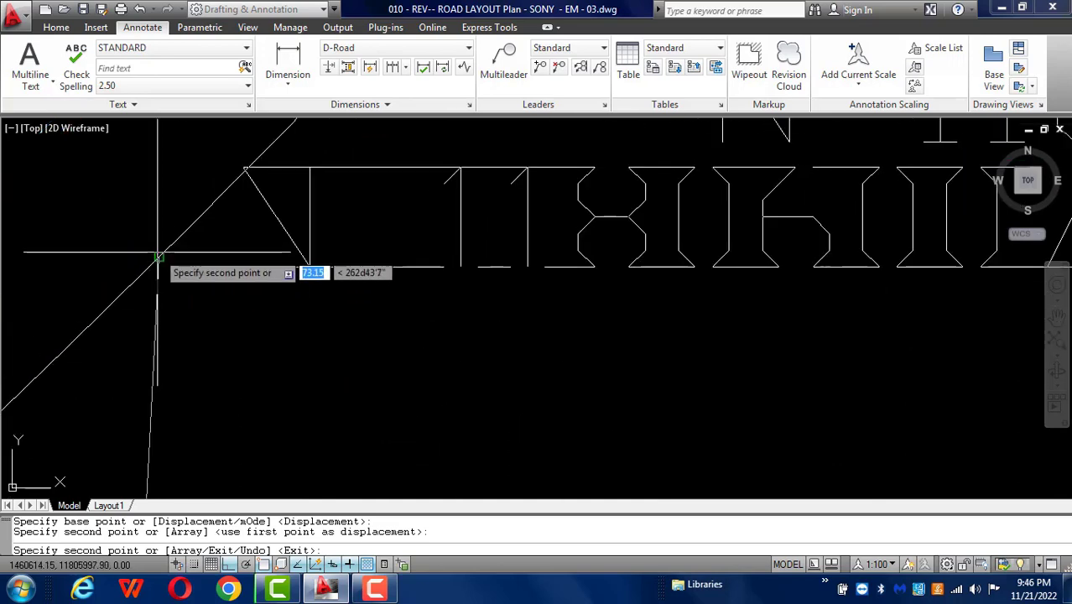
pyautogui.scroll(-4, 239, 189)
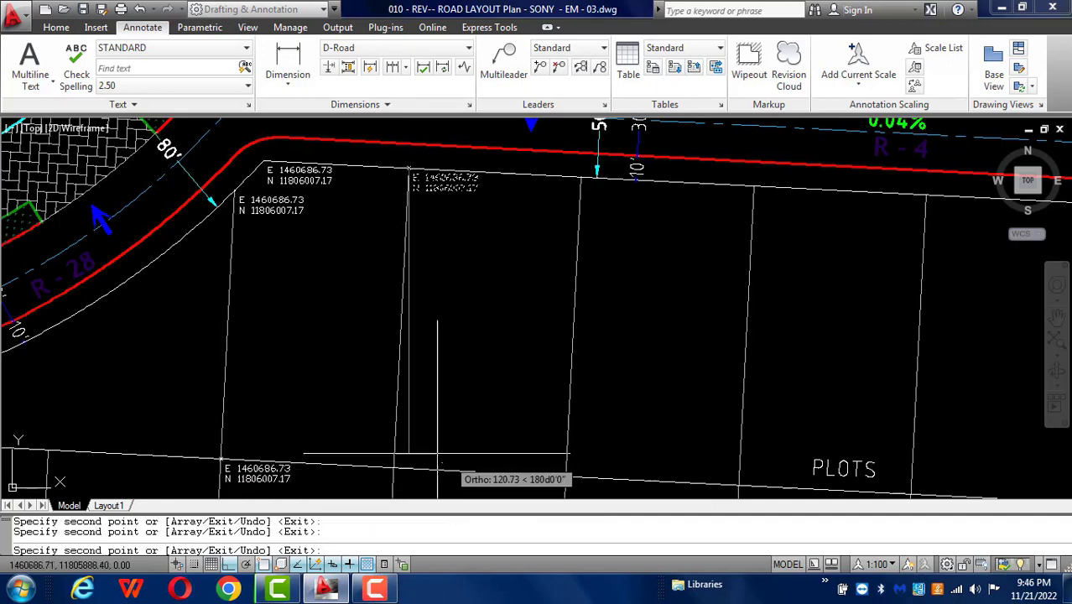
pyautogui.click(394, 467)
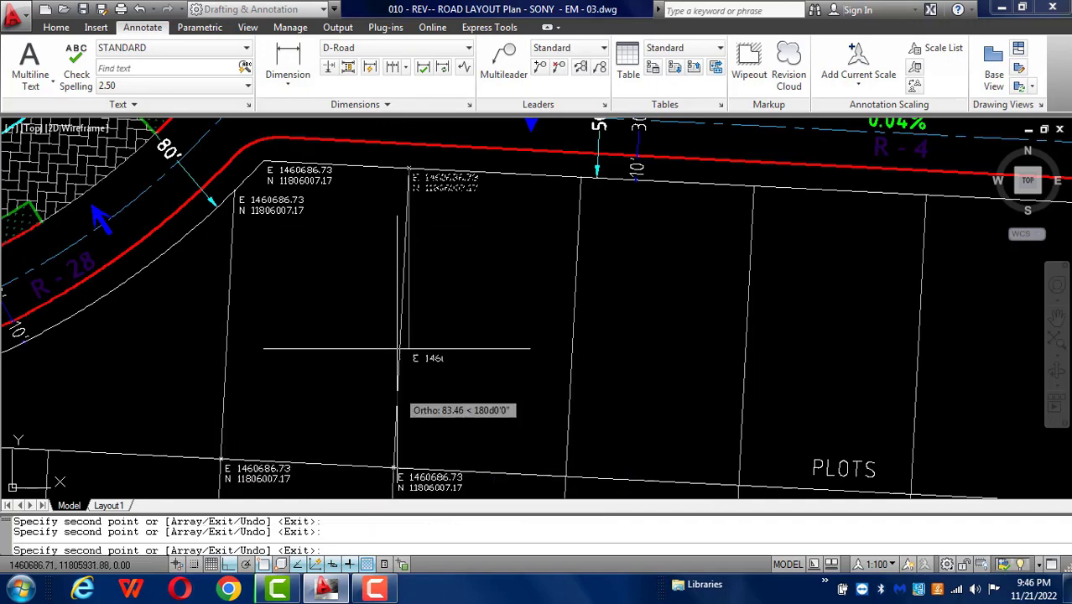
pyautogui.press('Escape')
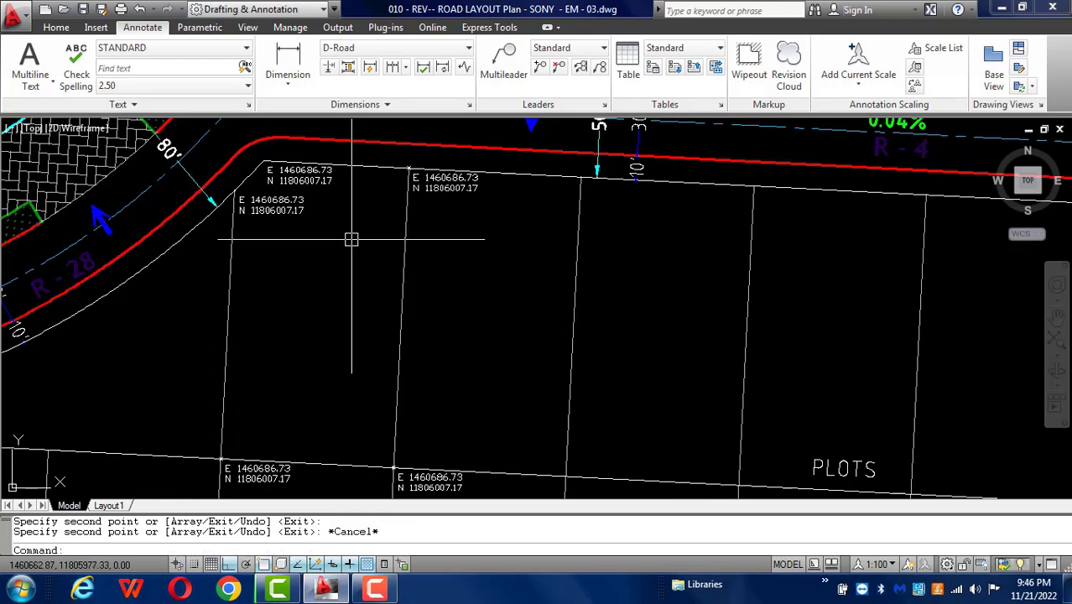
# - Regenerate the drawing to update the coordinate fields of the copied labels
pyautogui.write('re')
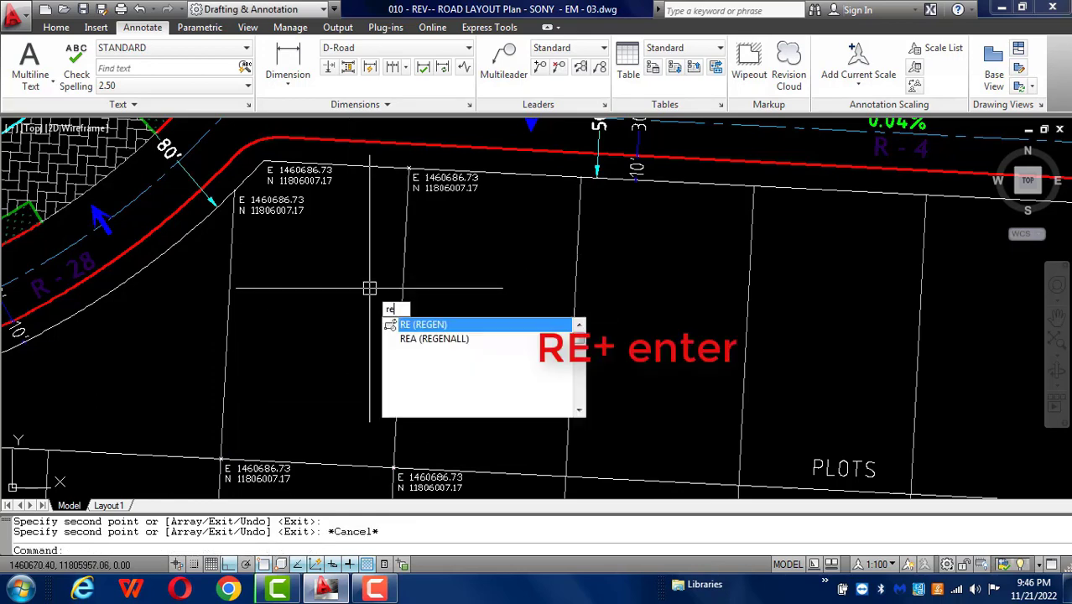
pyautogui.press('Return')
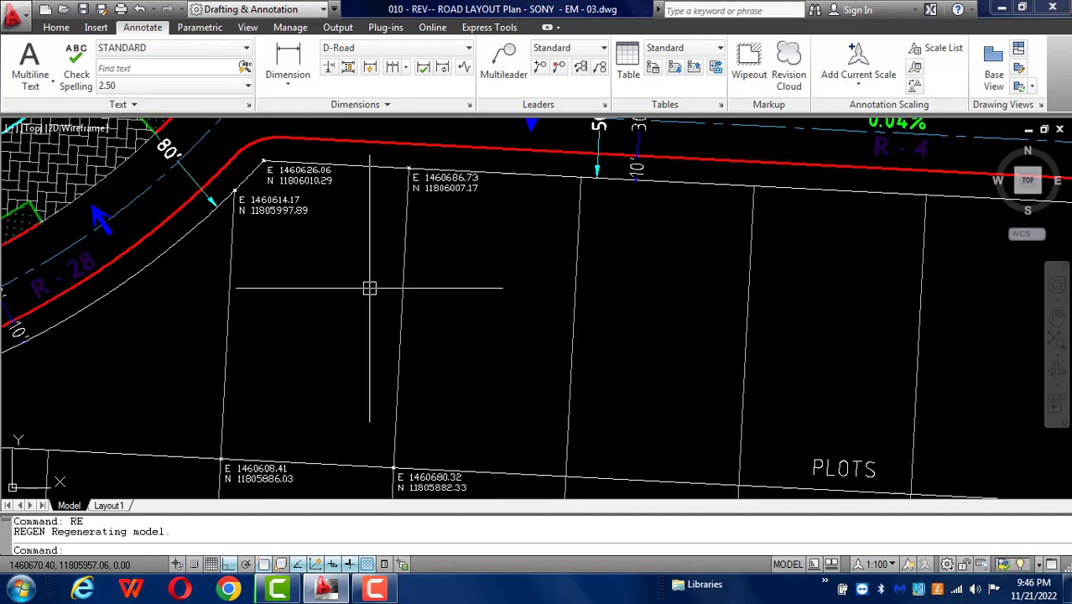